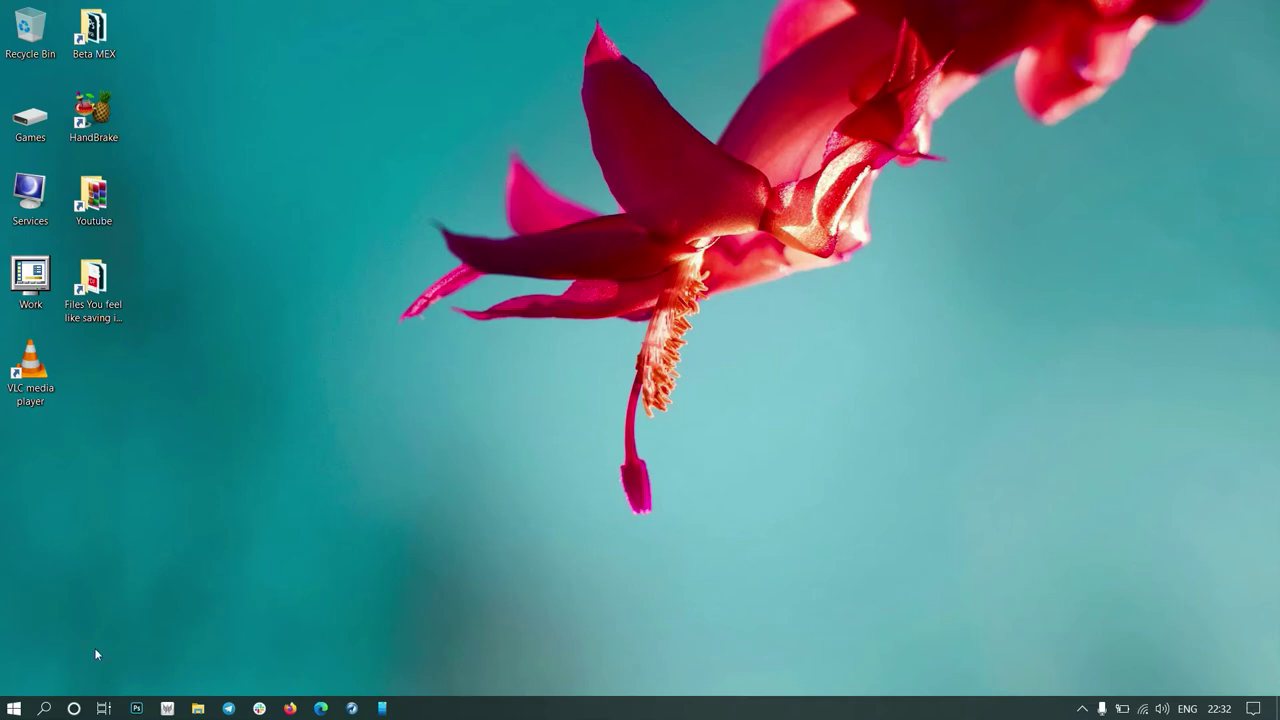
- Launch Shotcut by searching 'shot' in the Windows taskbar search
click(44, 708)
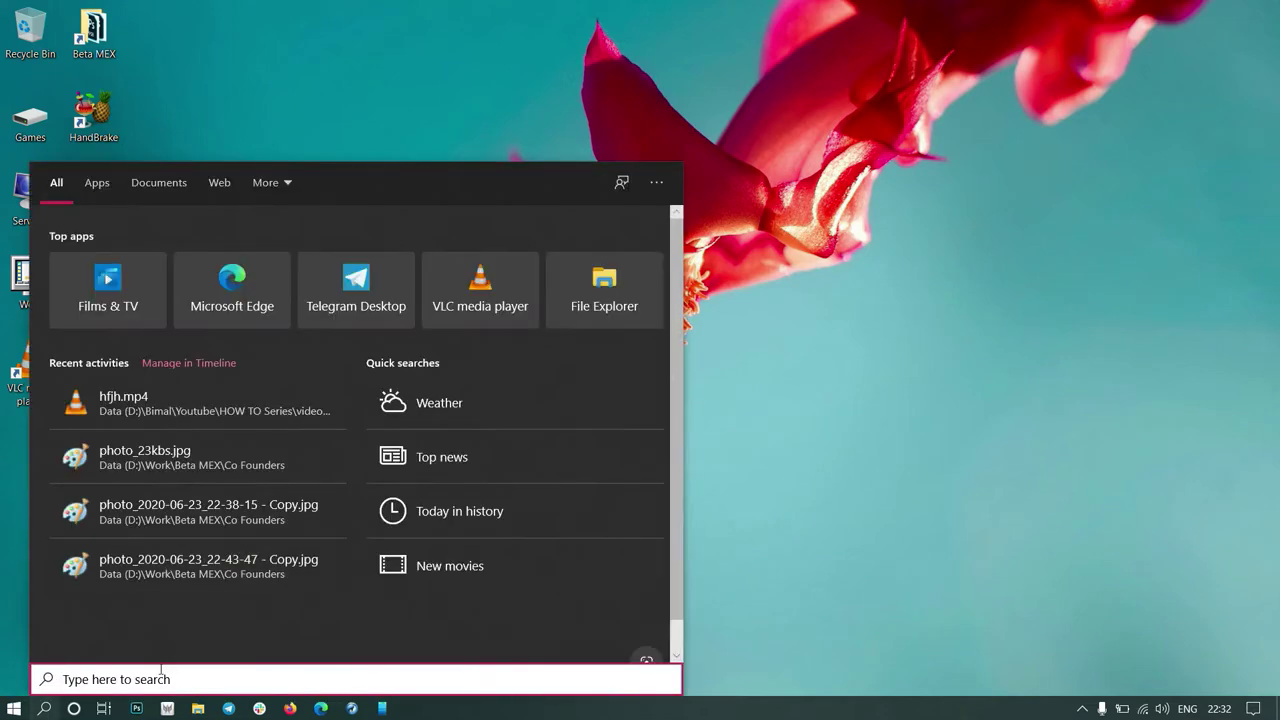
text(sho)
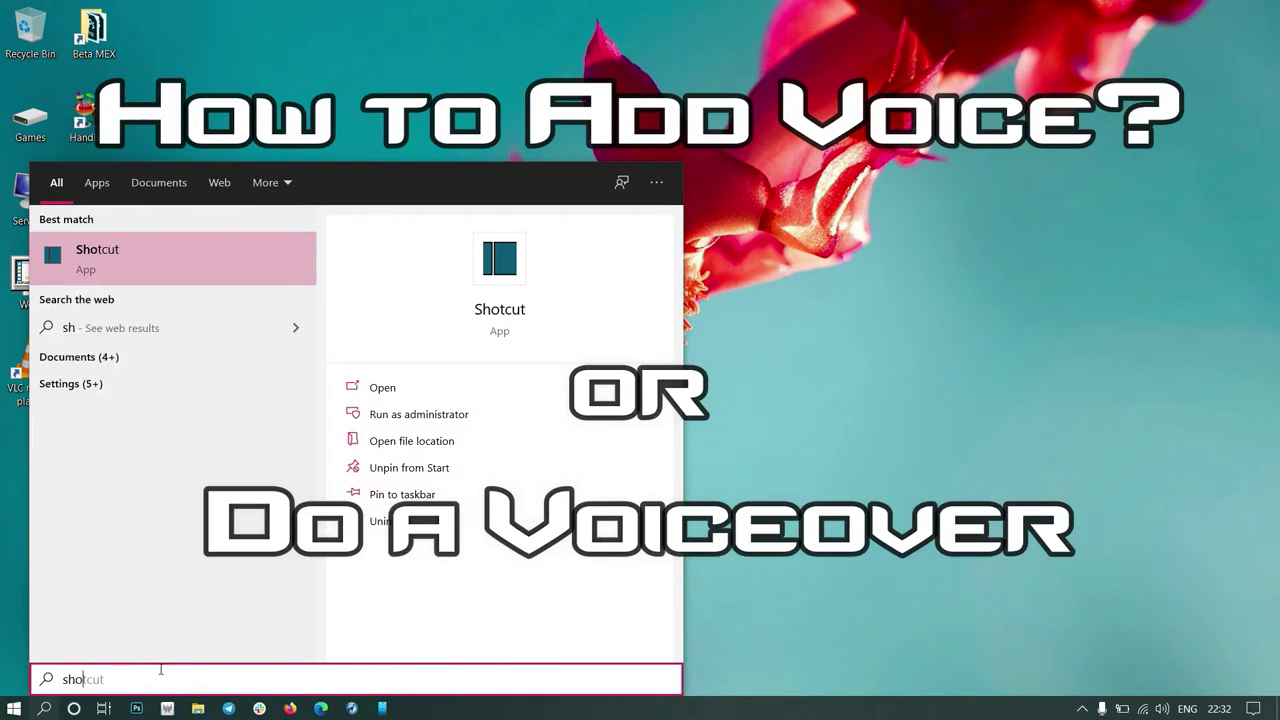
text(t)
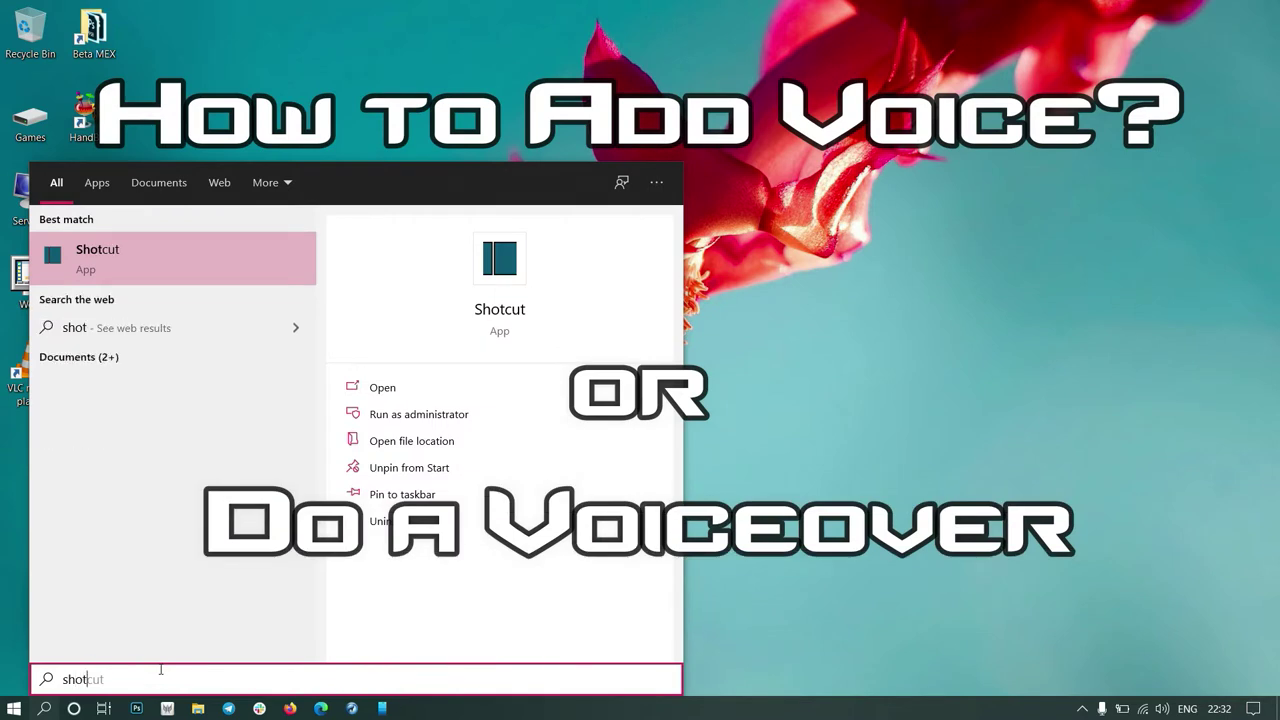
key(Return)
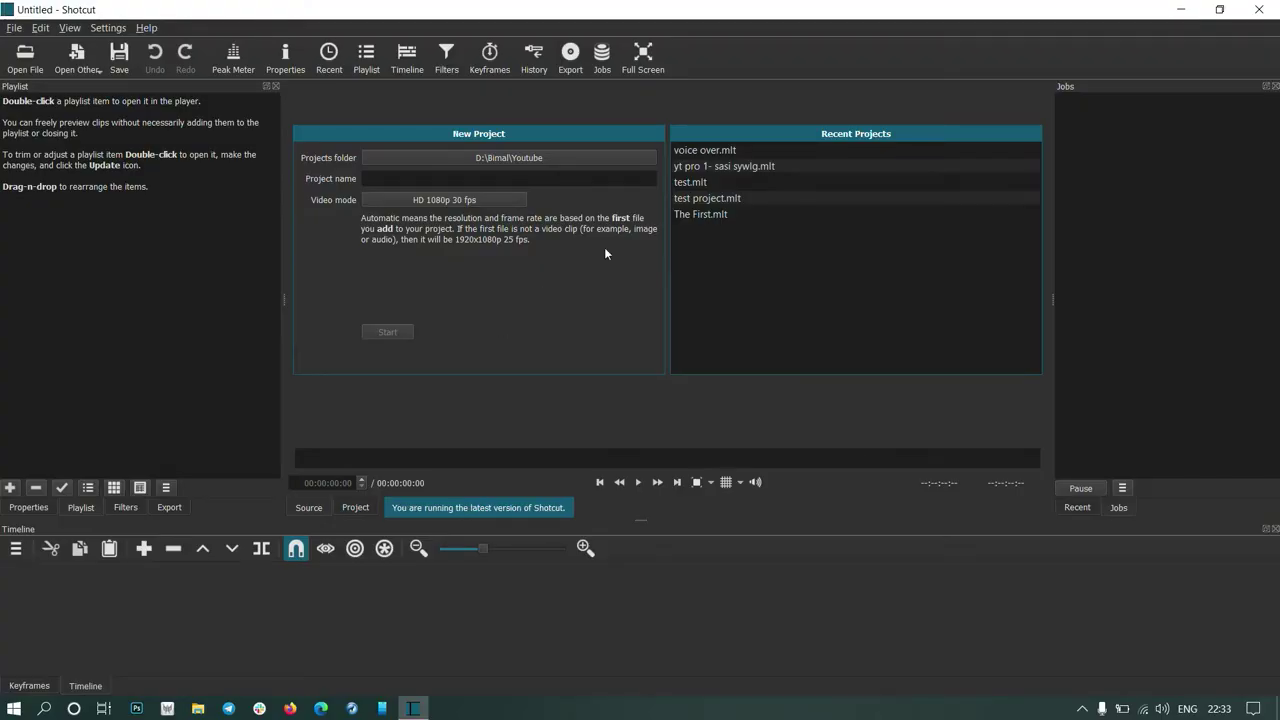
- Open voice over.mlt from the Recent Projects list on the start screen
click(704, 150)
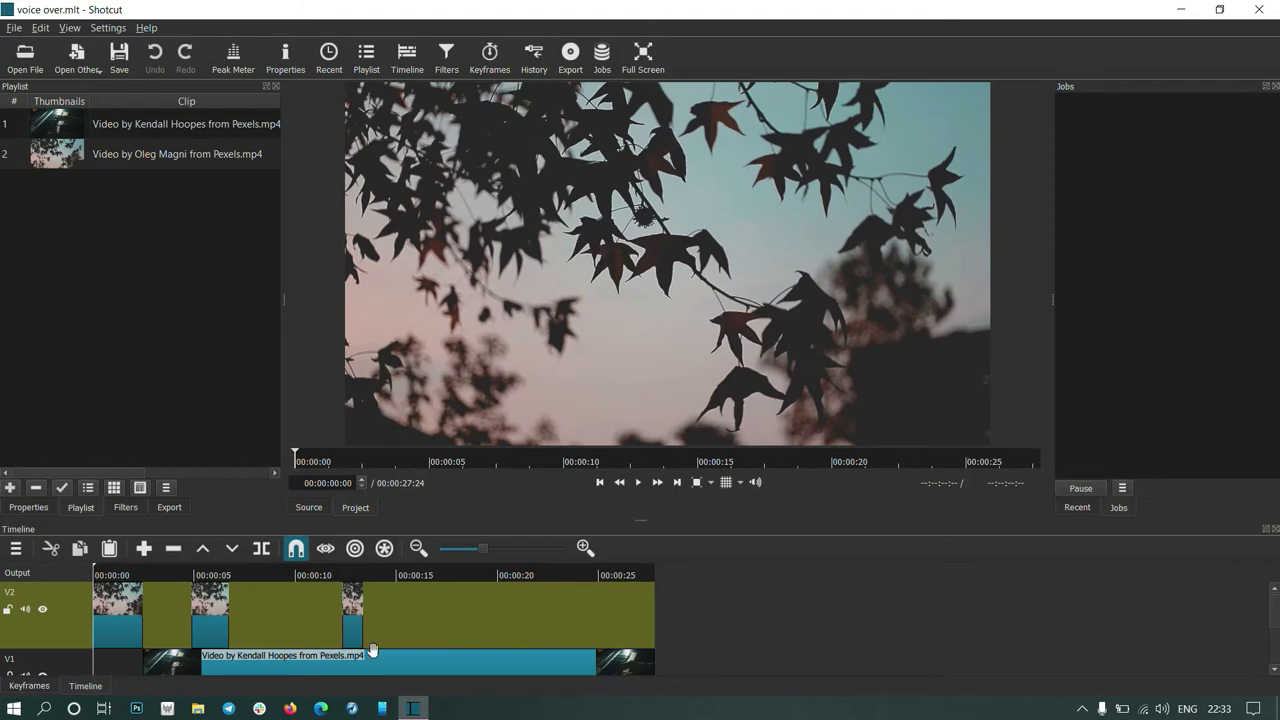
- Open an Audio/Video device source with Video Input set to None and Audio Input set to Microphone Array
click(13, 29)
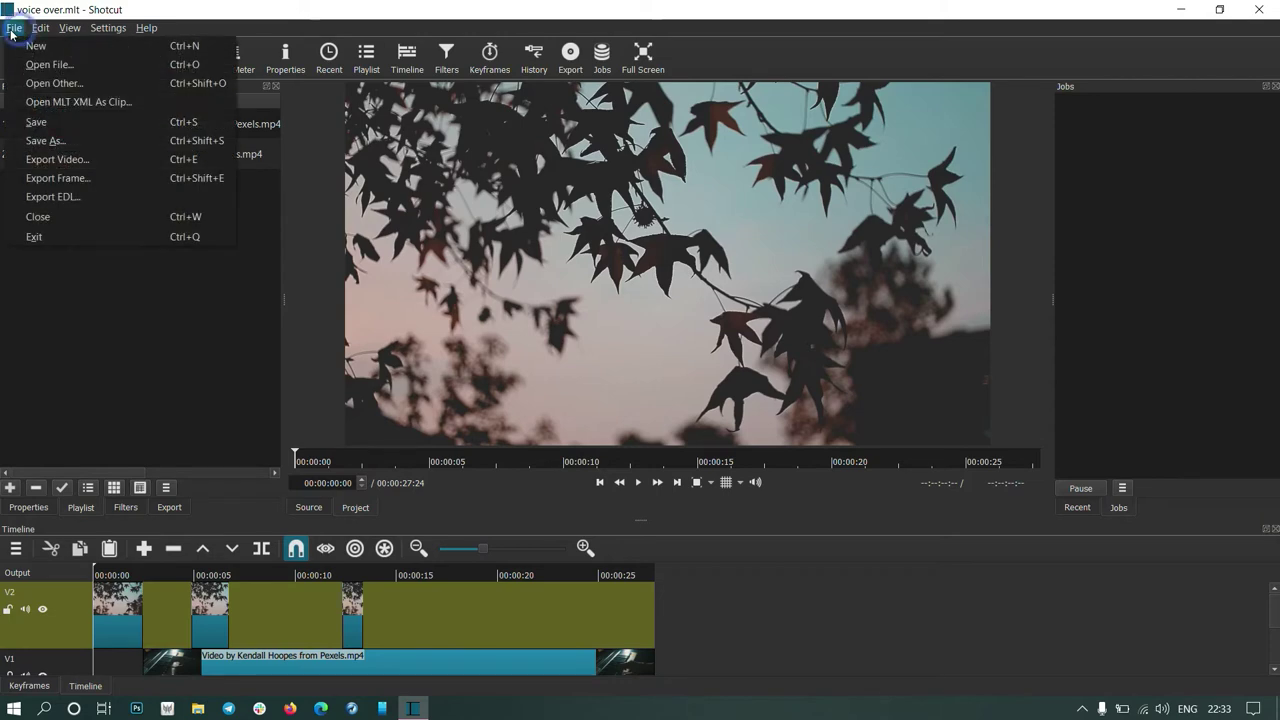
click(43, 84)
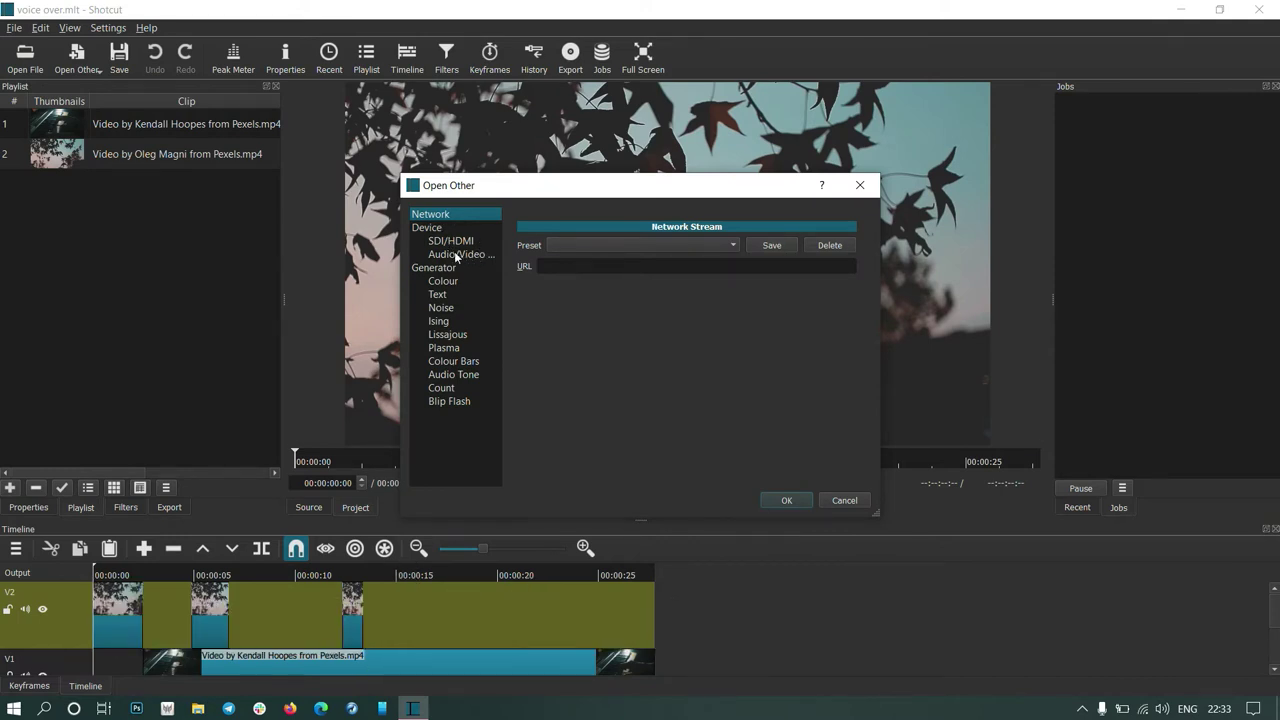
click(456, 257)
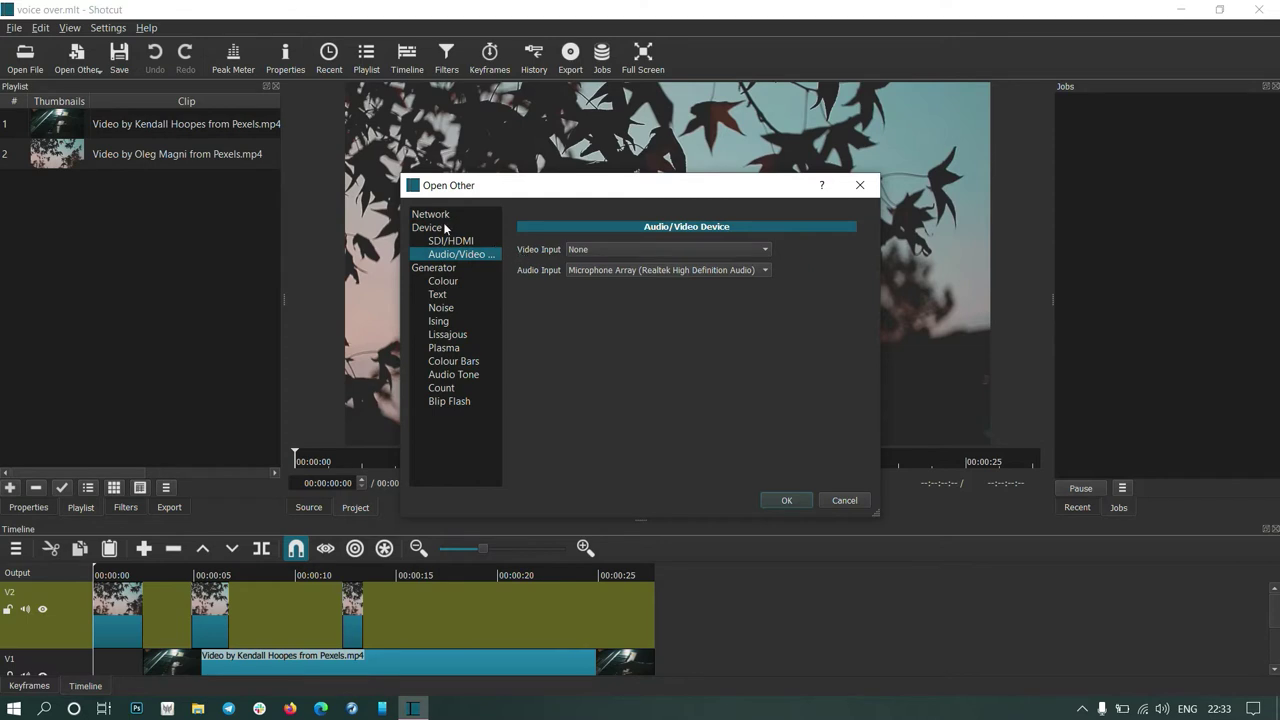
click(635, 252)
click(634, 252)
click(592, 269)
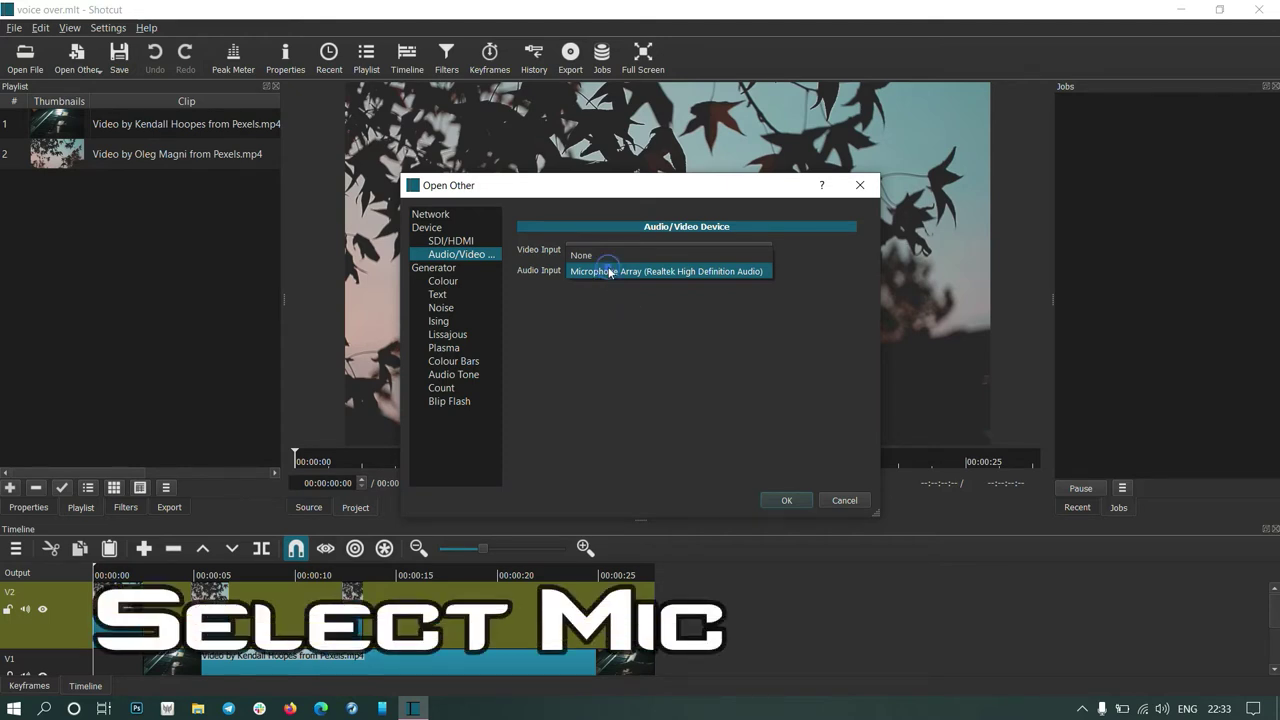
click(609, 272)
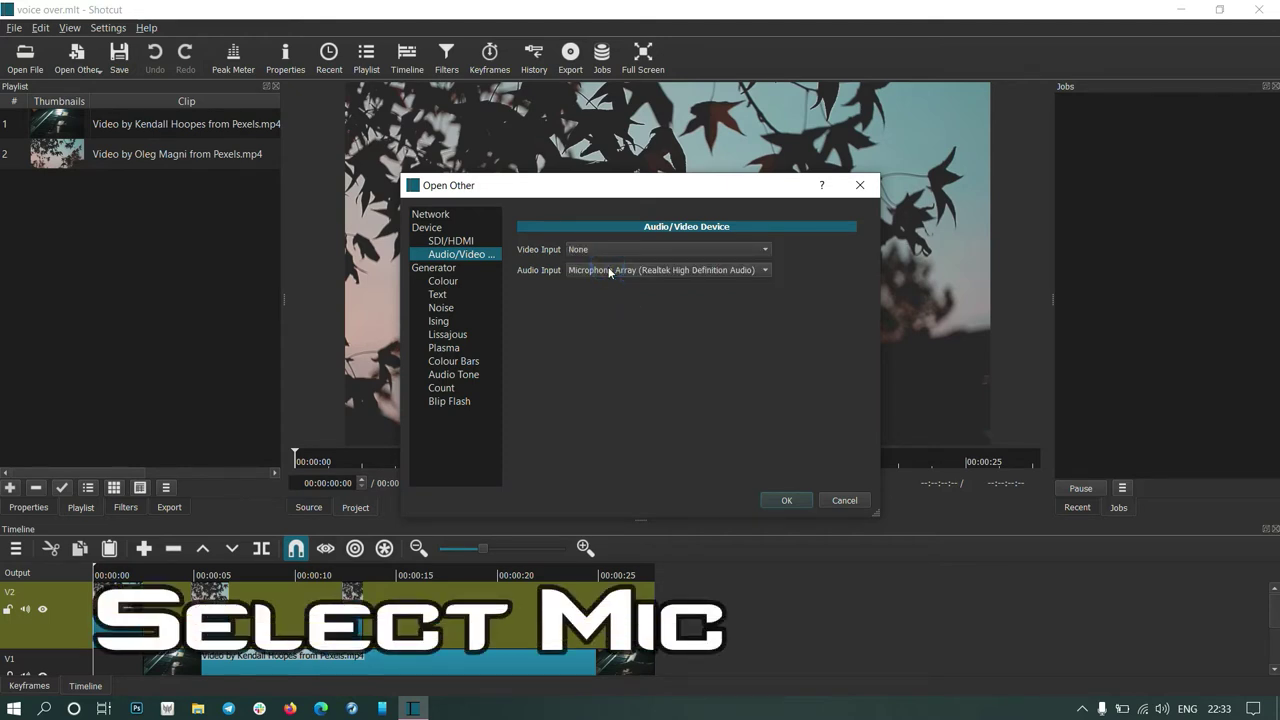
click(786, 500)
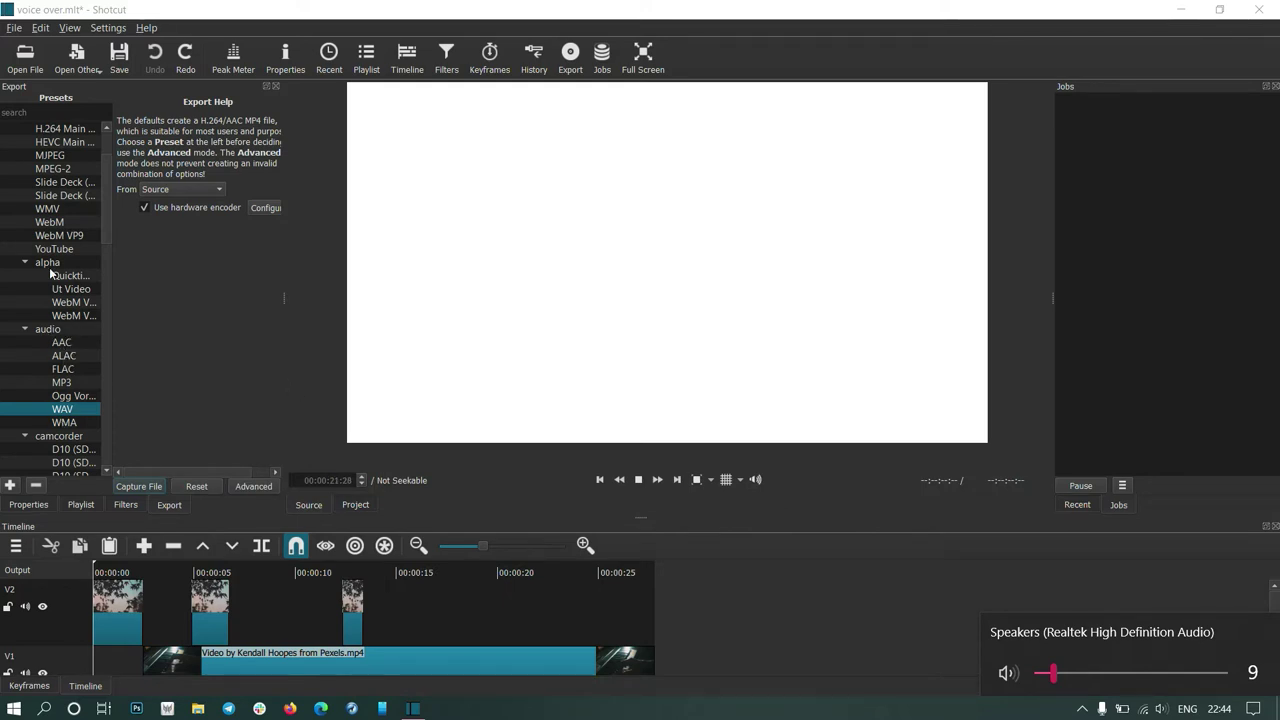
- Capture the microphone to a file named 'voice over main.wav' and start recording
scroll(40, 140, up, 3)
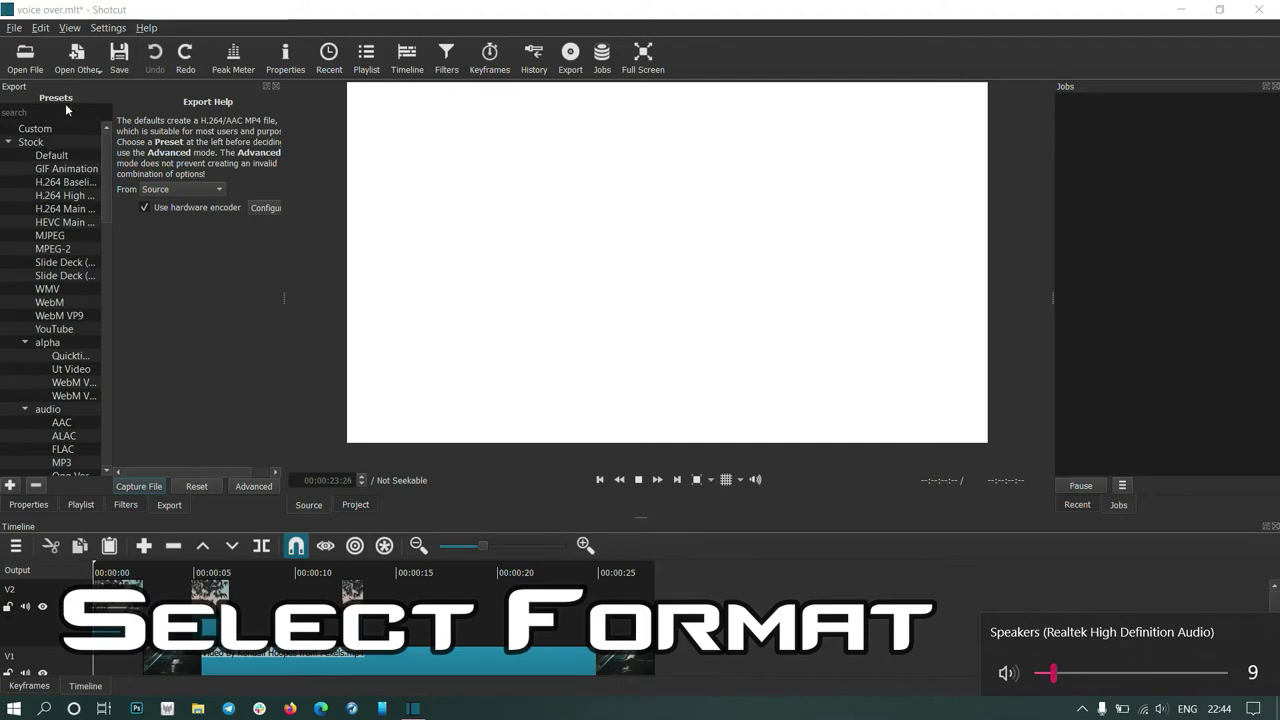
scroll(50, 270, down, 3)
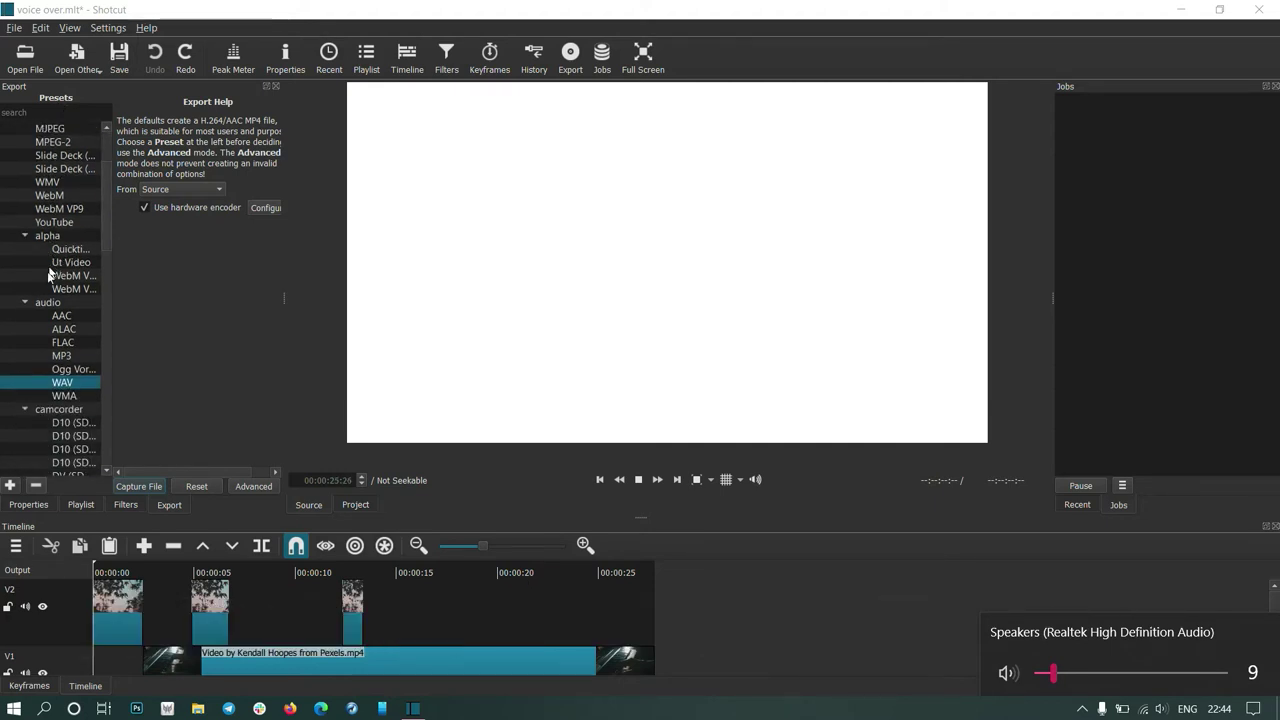
click(58, 388)
click(138, 487)
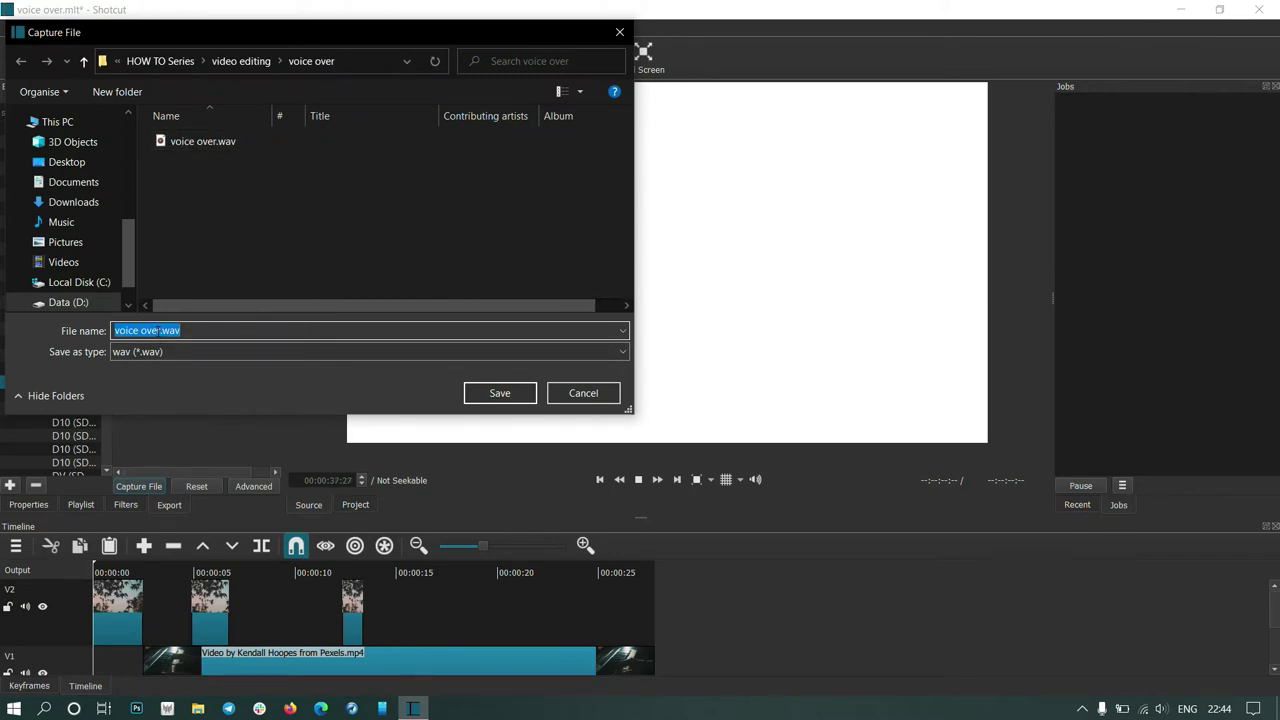
click(158, 330)
text(2)
key(BackSpace)
text(ma)
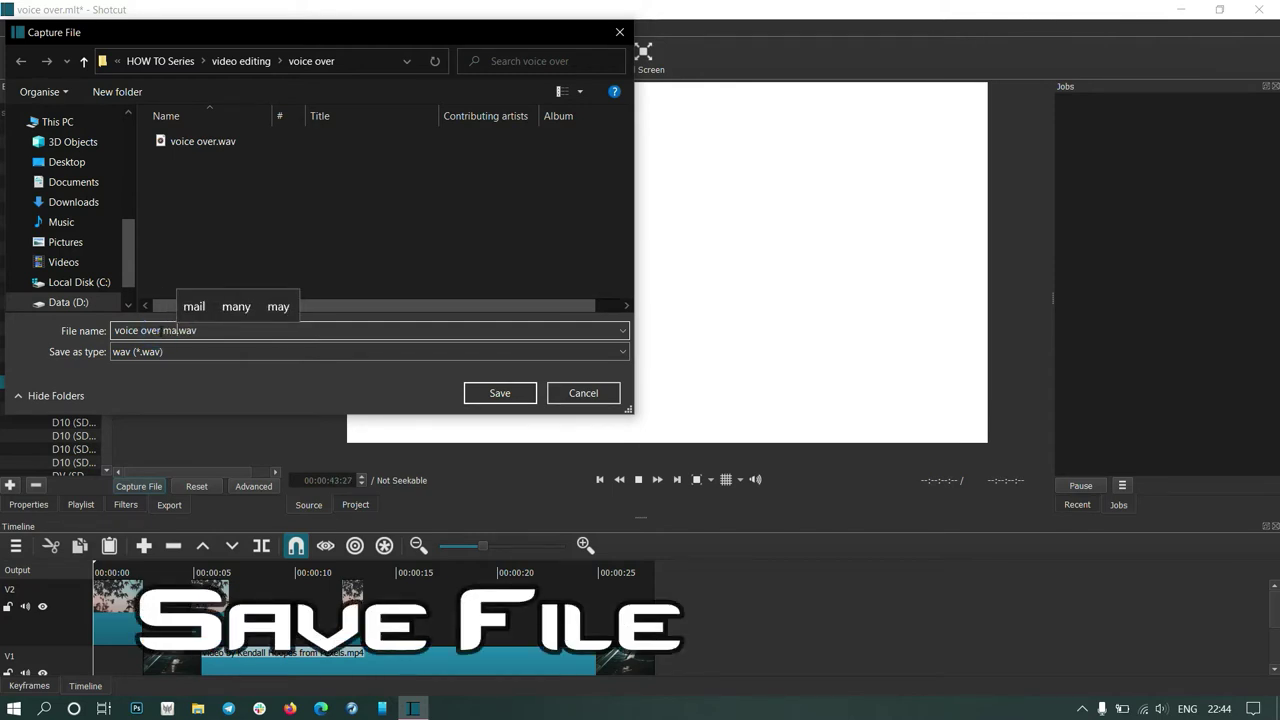
text(in)
key(Return)
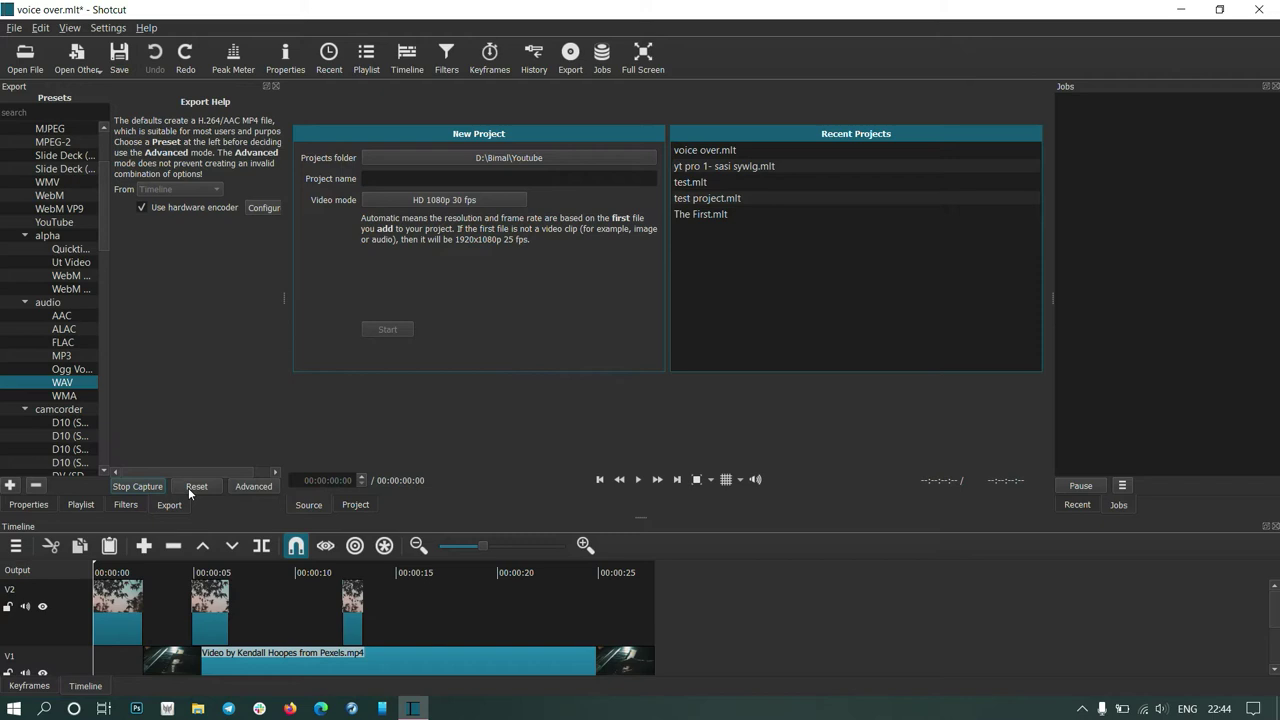
- Play the project timeline from the beginning while narrating, then pause and stop the capture
click(355, 505)
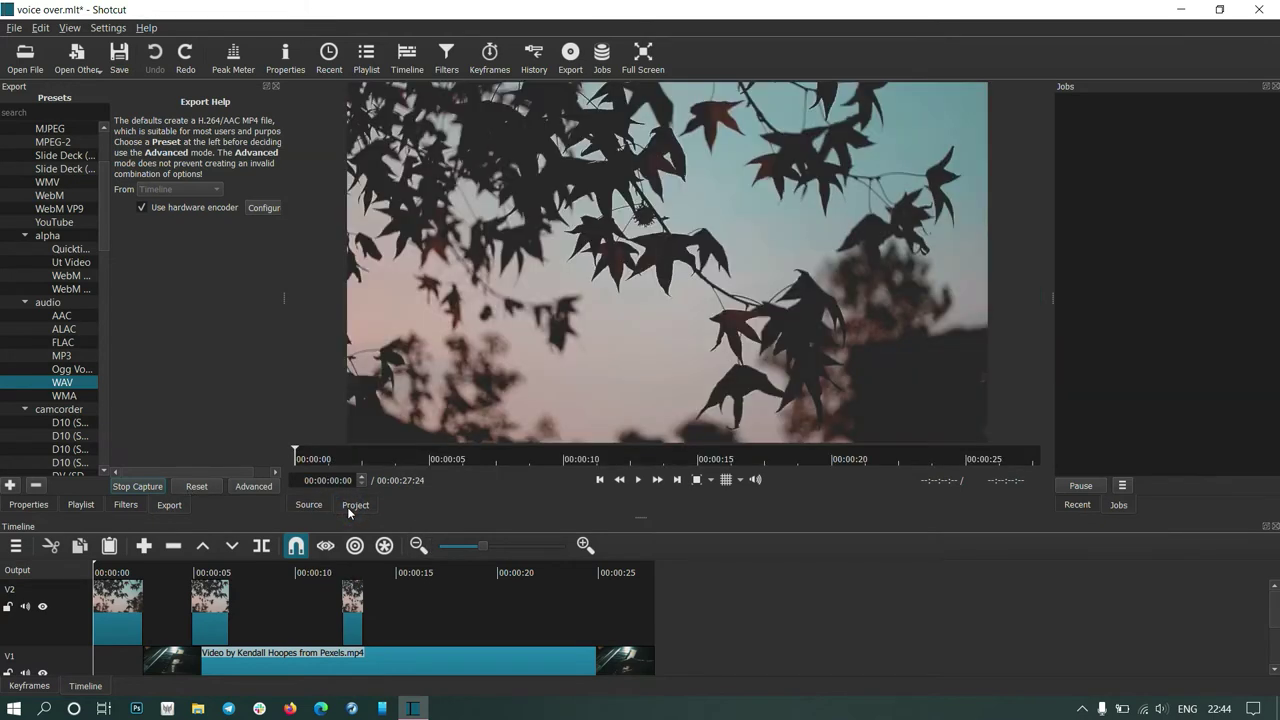
click(638, 480)
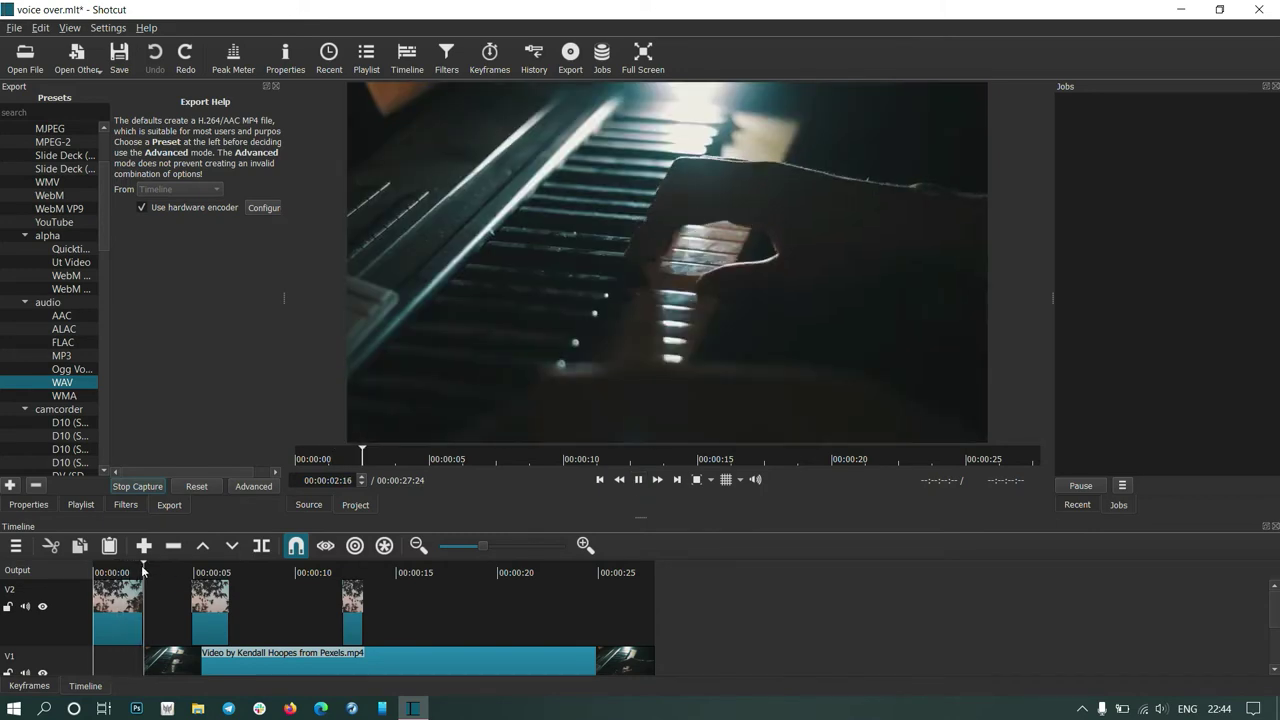
click(107, 574)
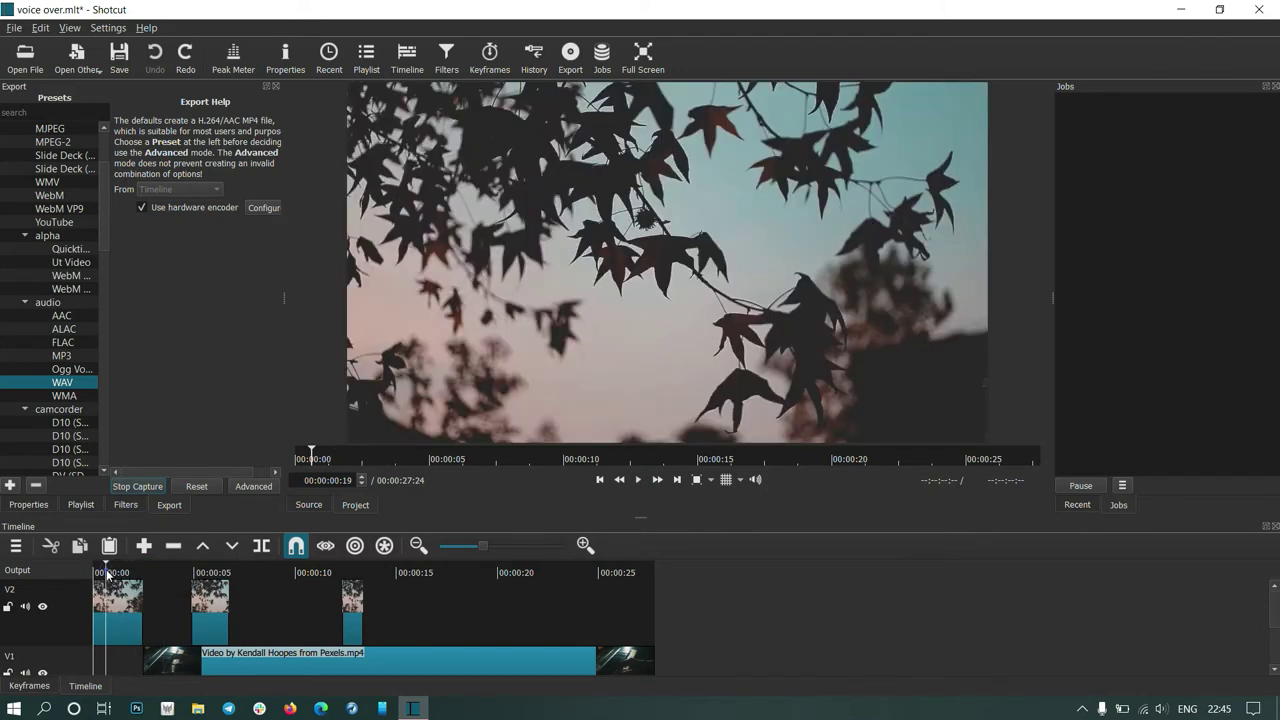
drag(107, 574, 93, 574)
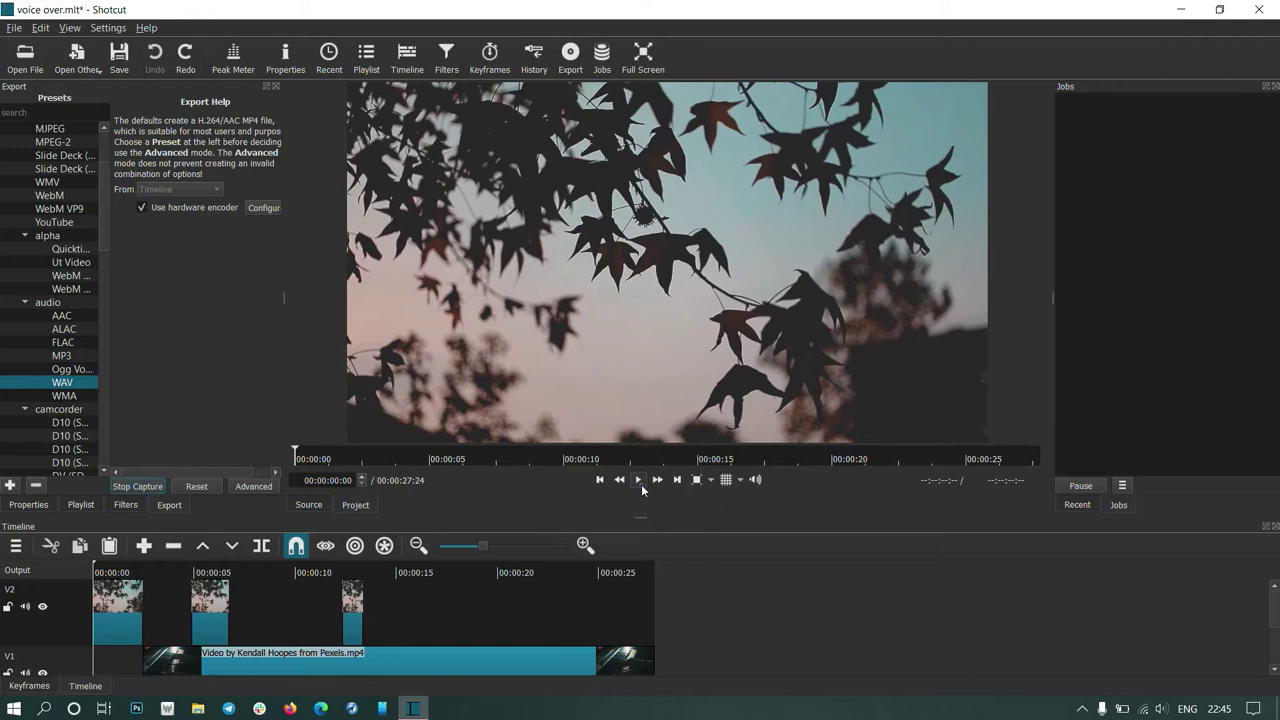
click(642, 487)
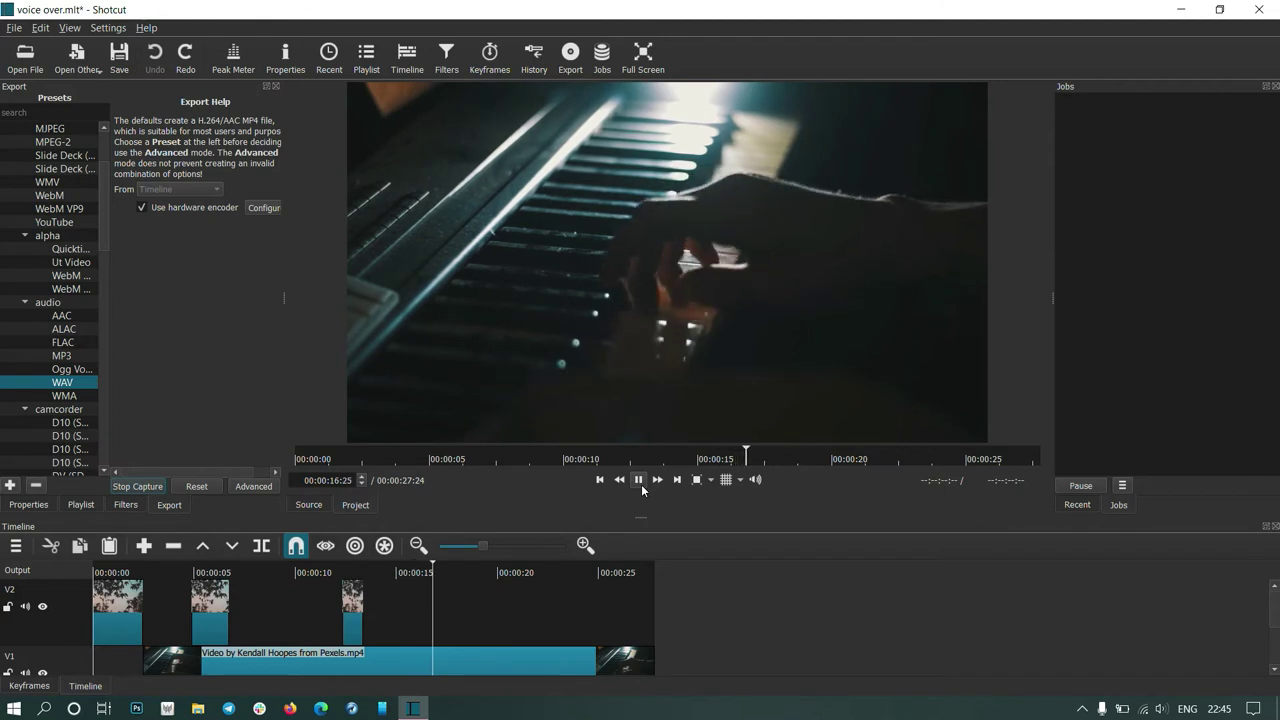
click(638, 479)
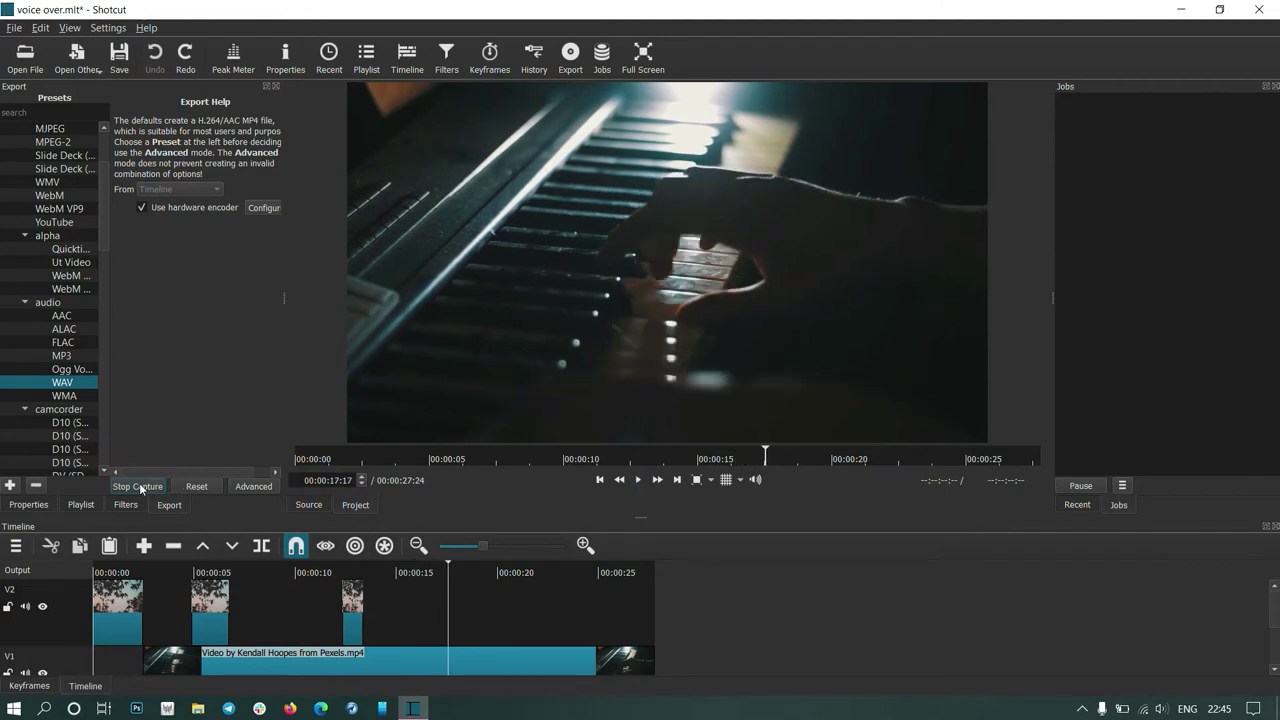
click(138, 486)
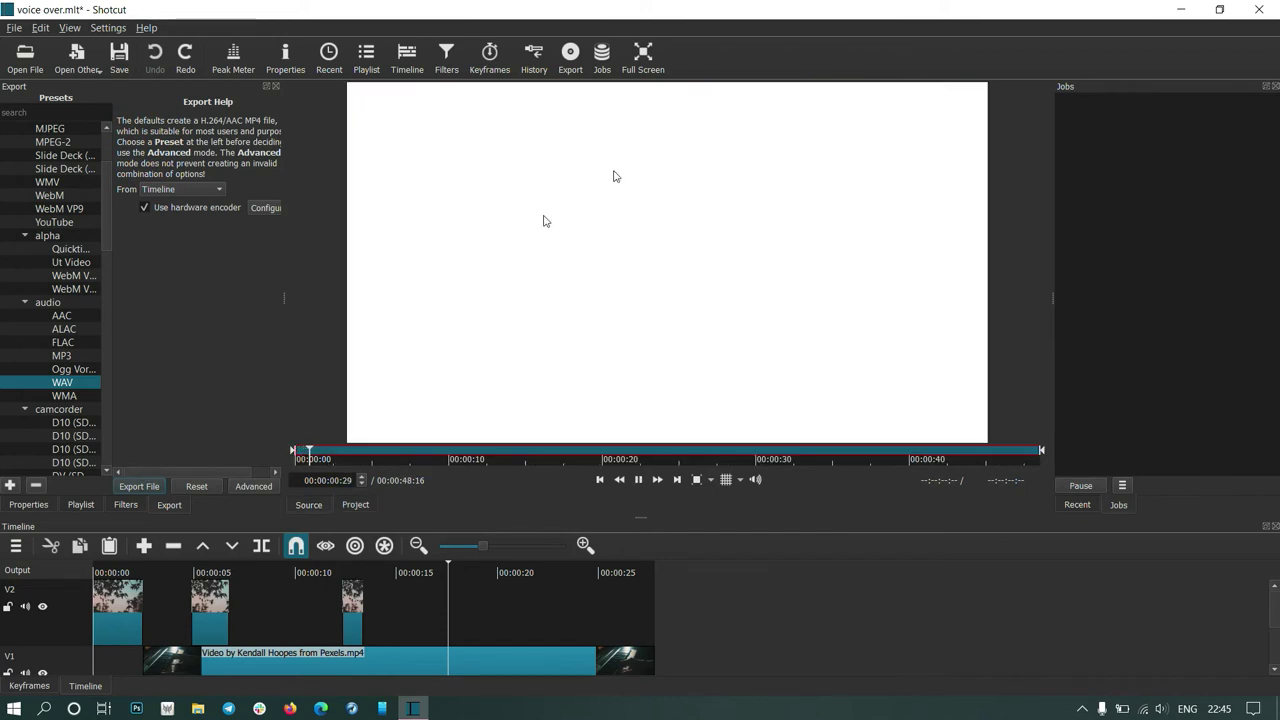
- Enlarge the timeline to reveal A1, target that track, and append voice over main.wav
click(398, 460)
key(space)
click(528, 543)
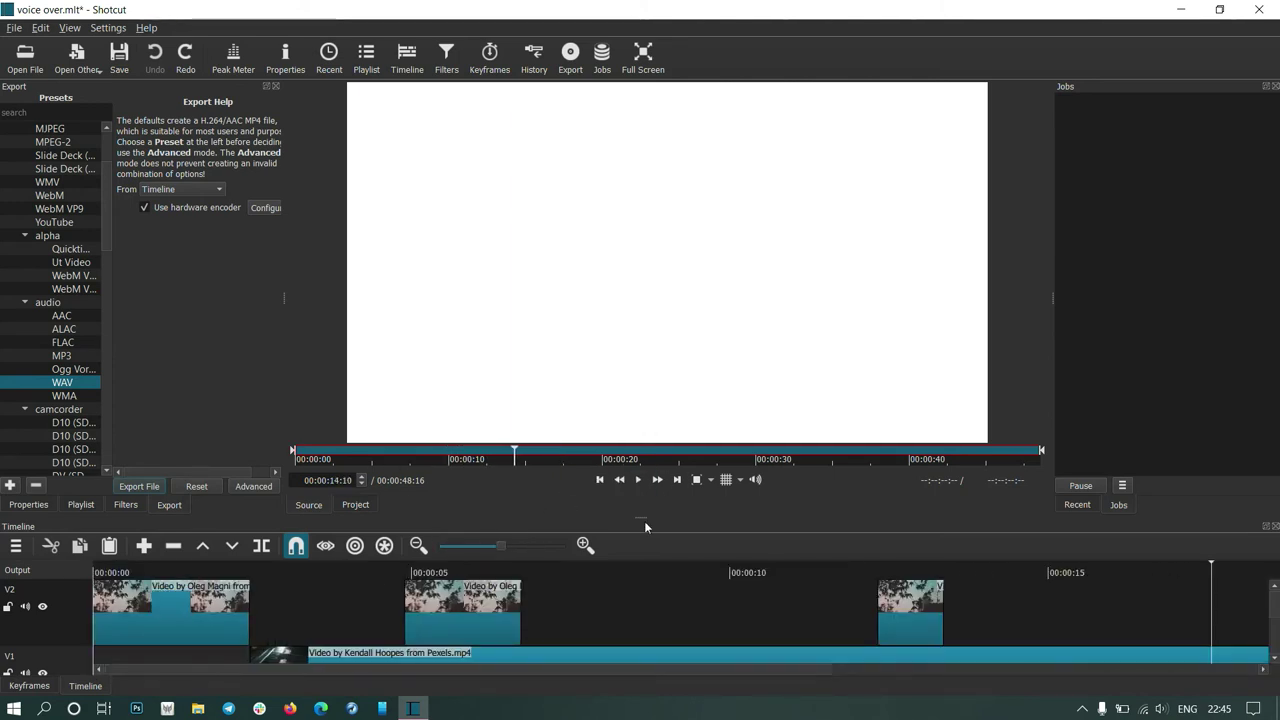
drag(640, 517, 617, 352)
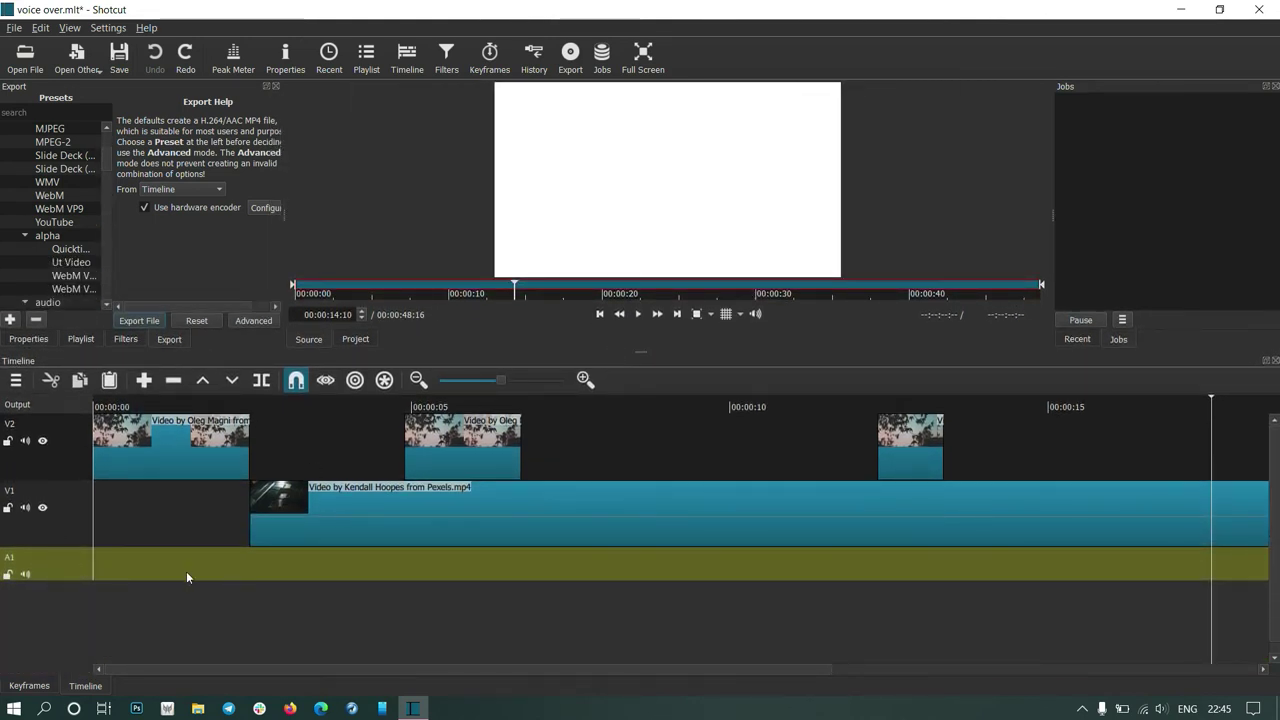
right_click(68, 442)
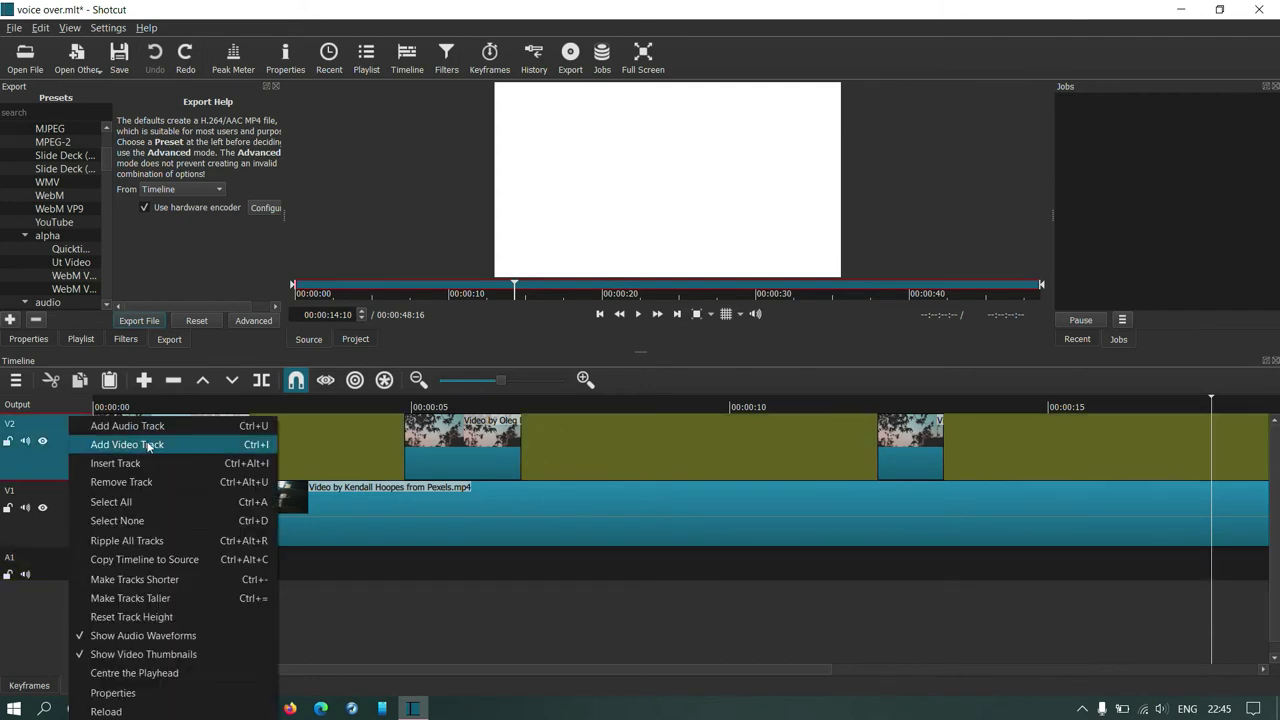
click(410, 606)
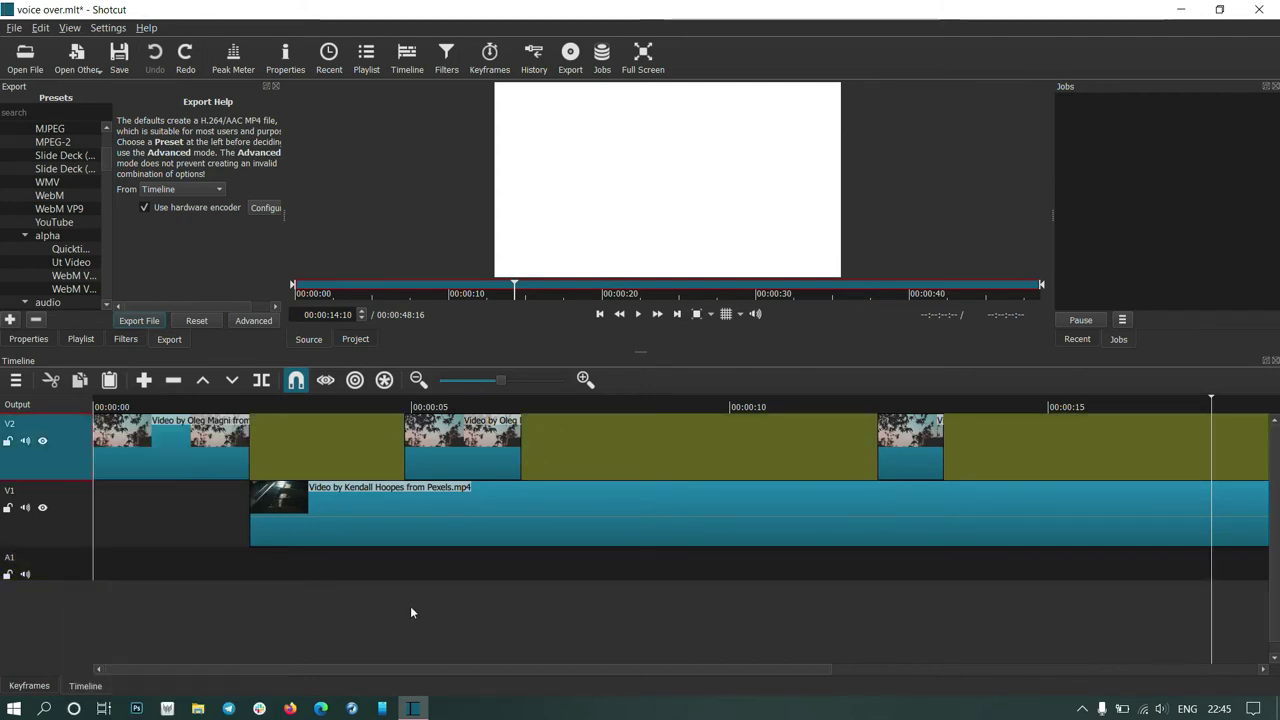
click(76, 570)
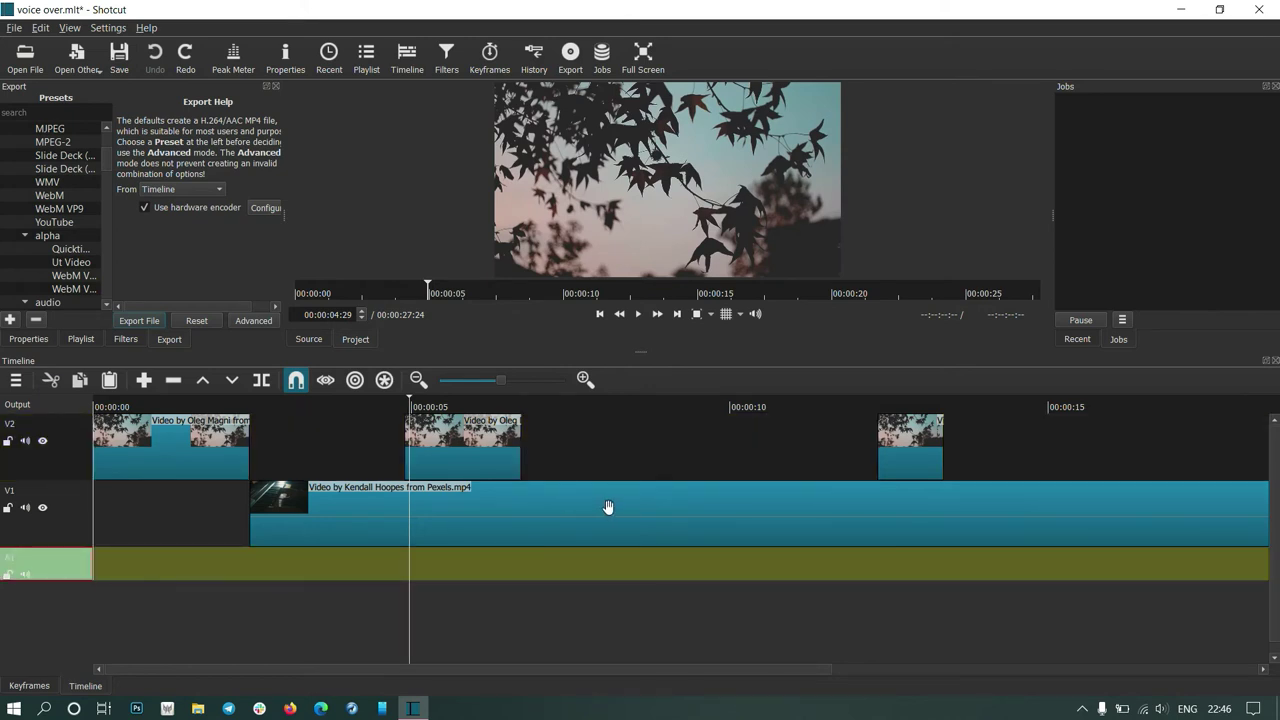
click(143, 380)
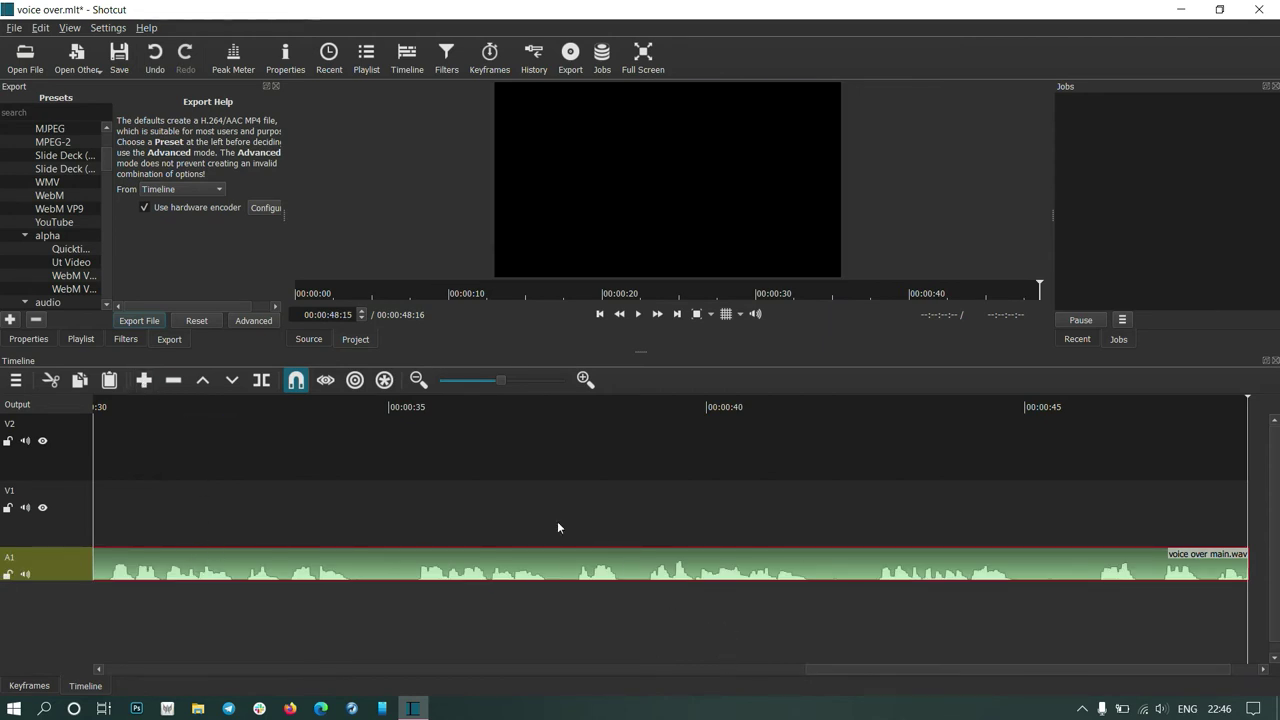
- Split the voiceover at the end of V1 and delete the tail, leaving a 00:00:27:24 timeline
scroll(531, 517, up, 10)
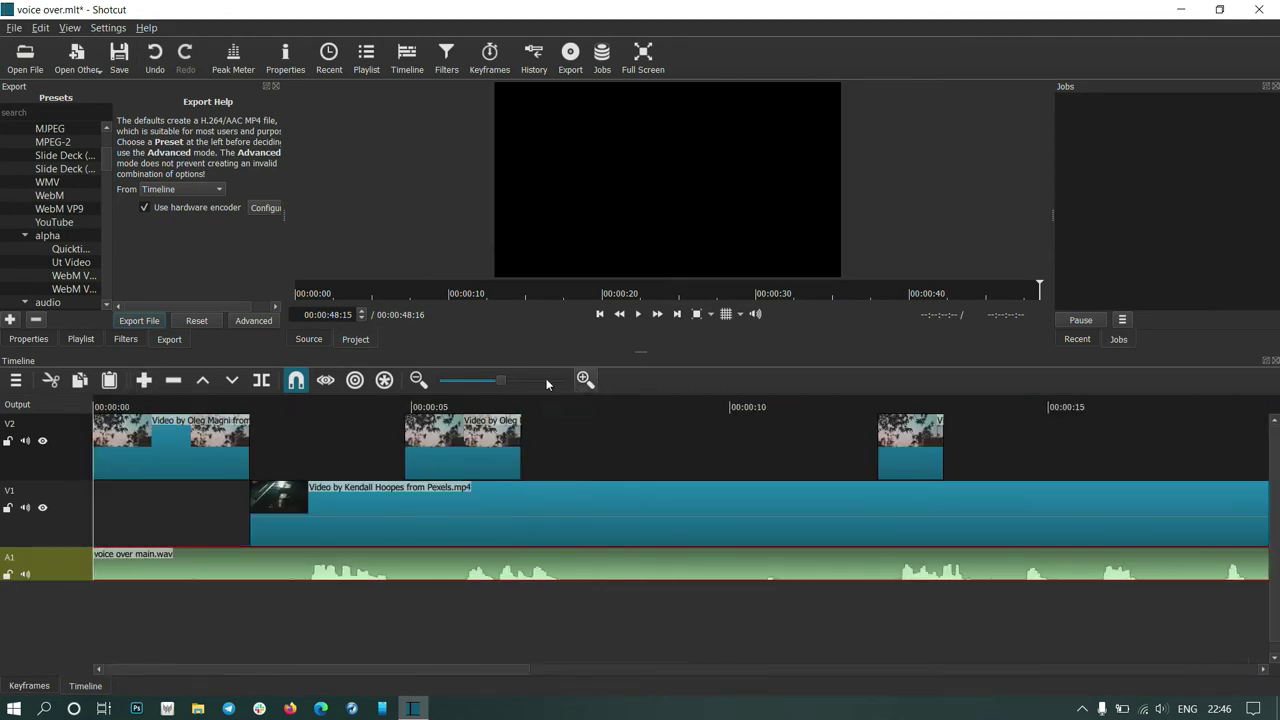
drag(500, 380, 477, 381)
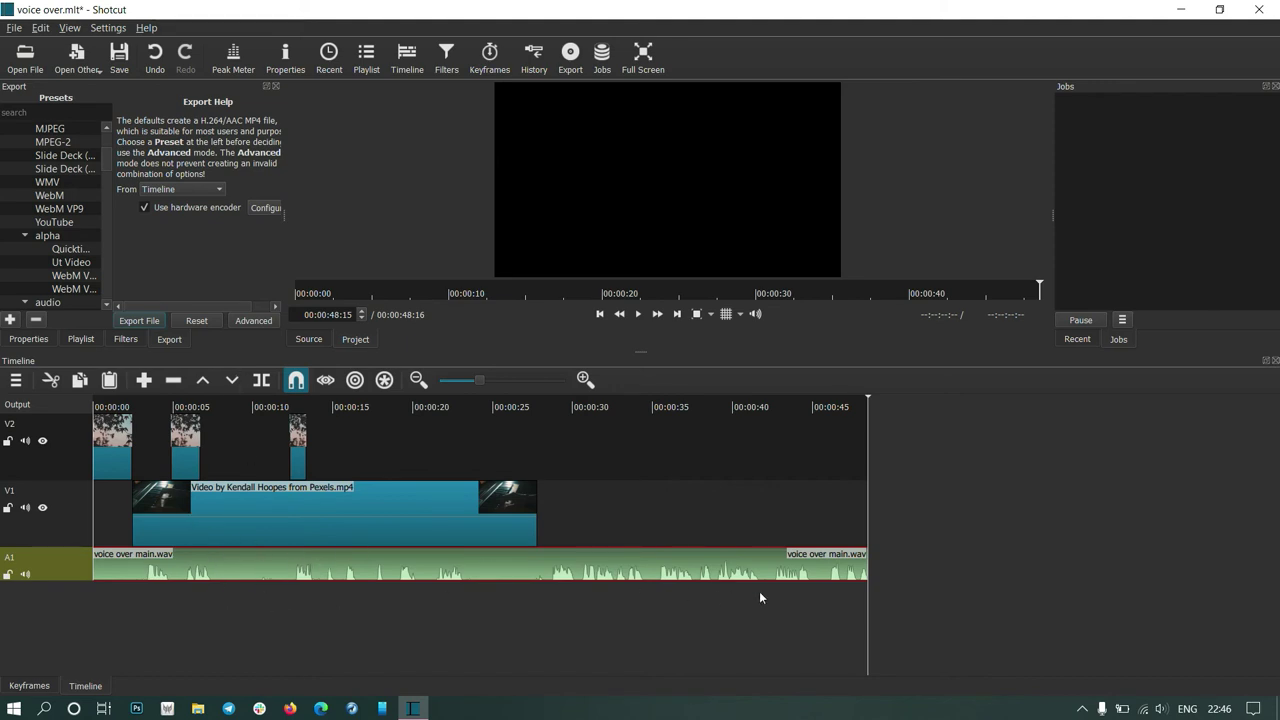
drag(667, 407, 528, 420)
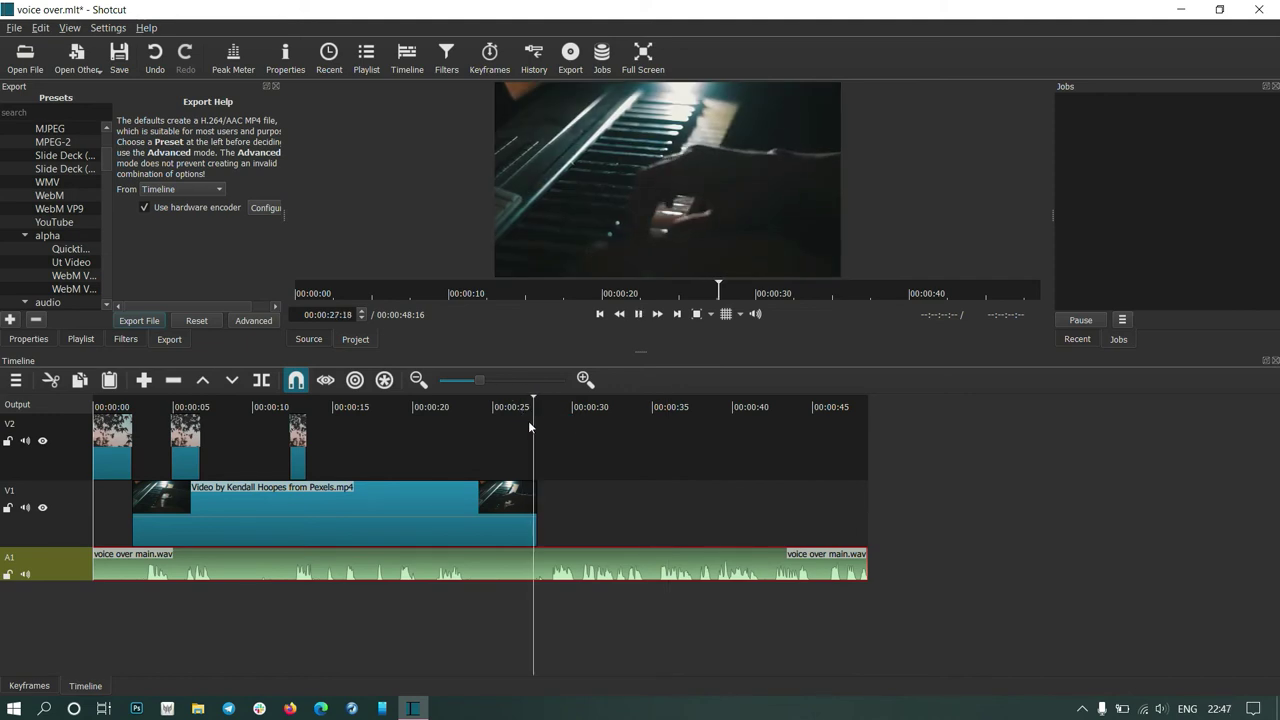
key(s)
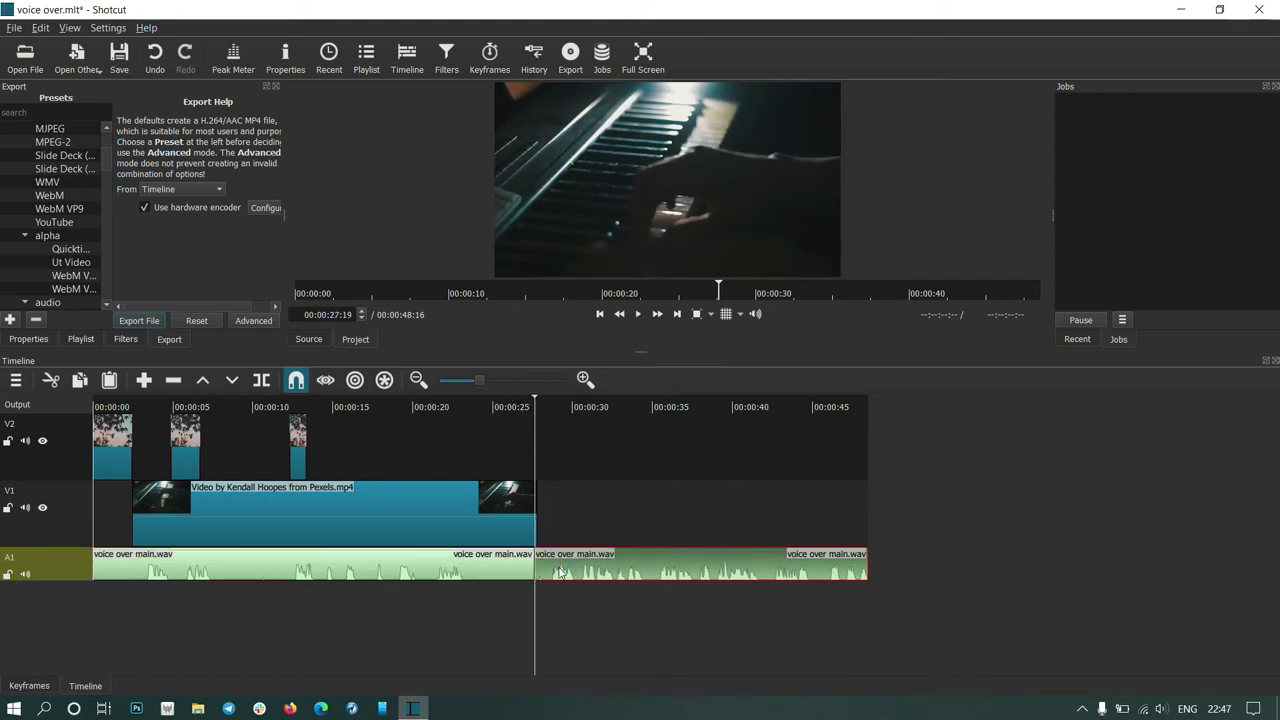
click(558, 567)
key(Delete)
click(183, 430)
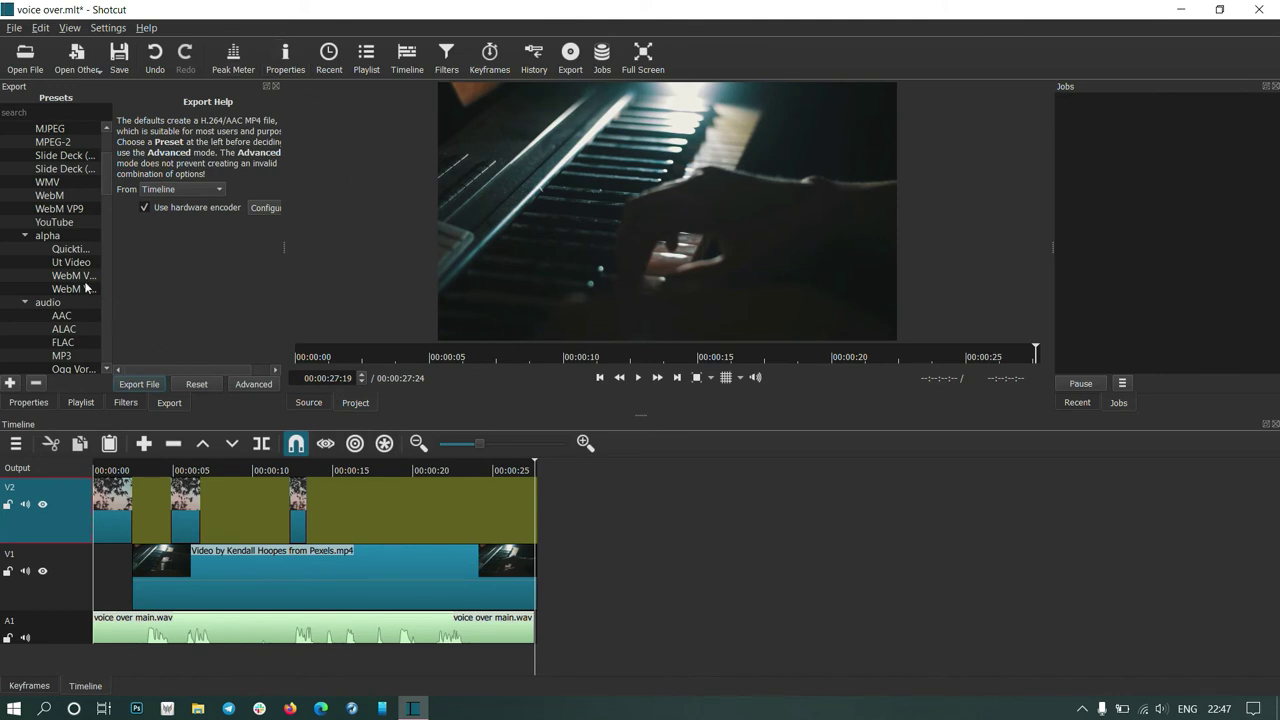
- Export with the H.264 Baseline preset to voice over.mp4 and check the finished job
scroll(73, 200, up, 3)
click(64, 182)
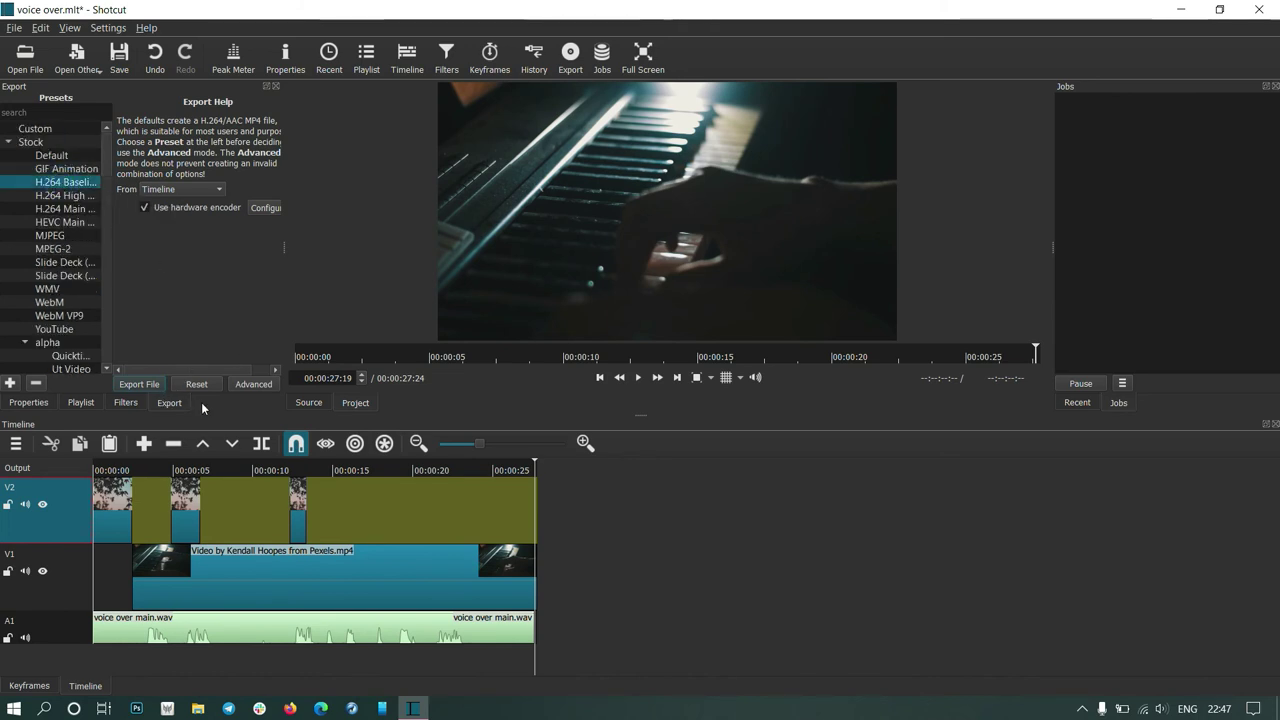
click(139, 384)
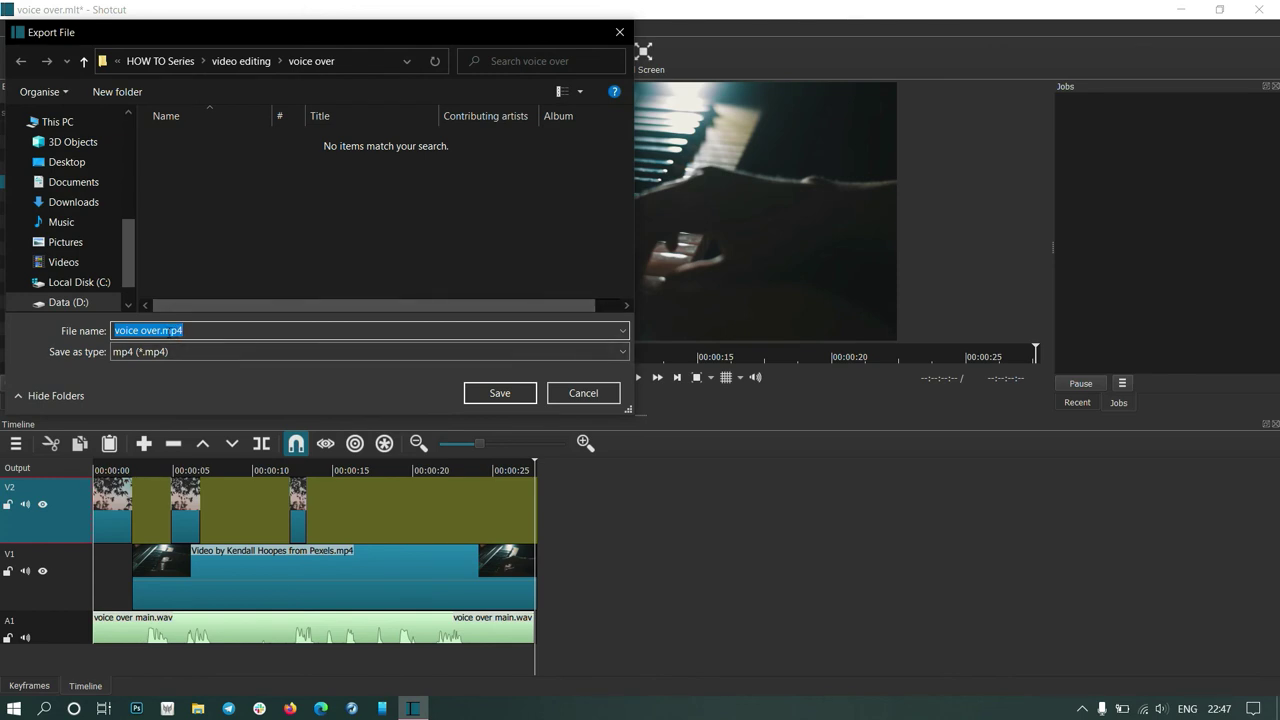
click(497, 394)
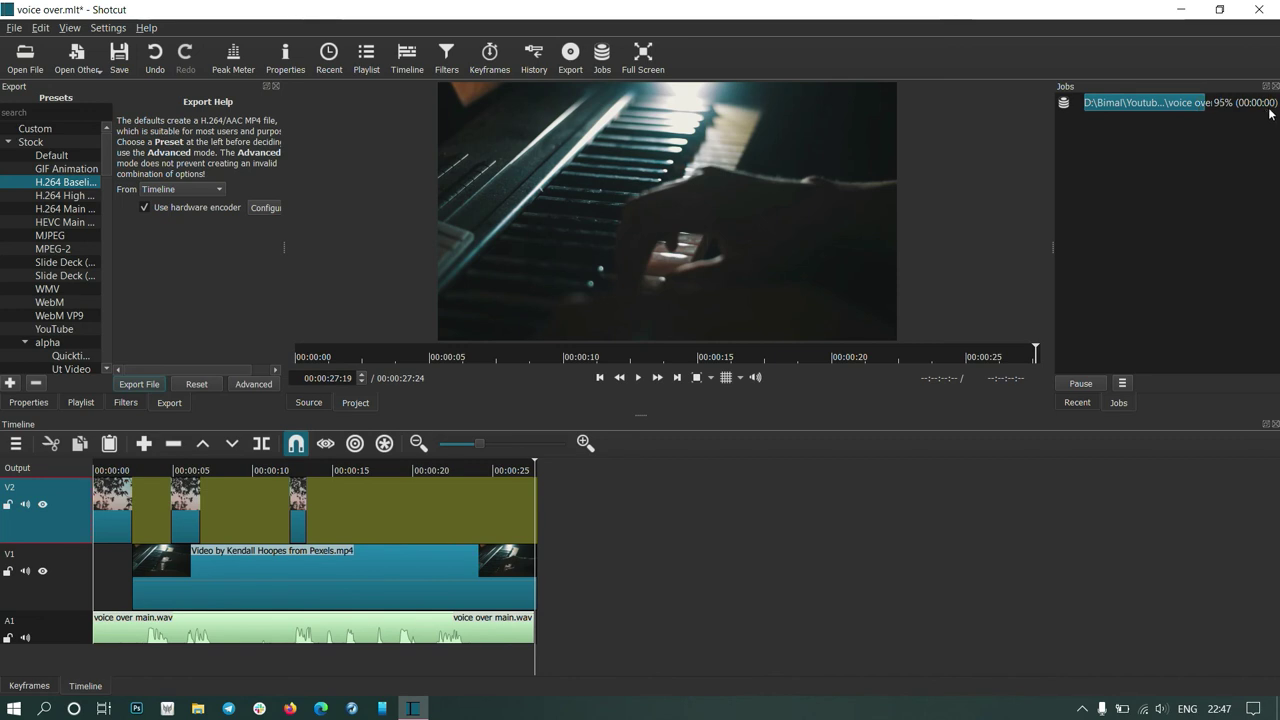
right_click(1125, 101)
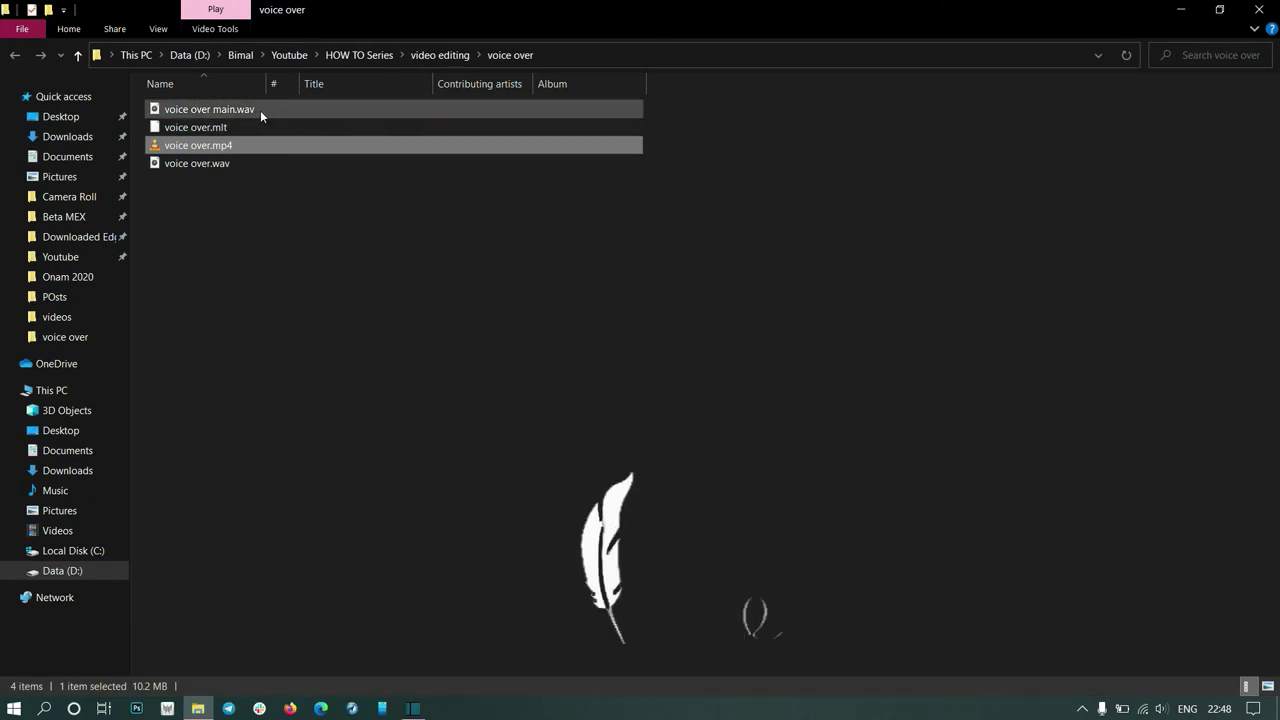
- Open the exported voice over.mp4 from File Explorer so it plays in VLC media player
click(212, 146)
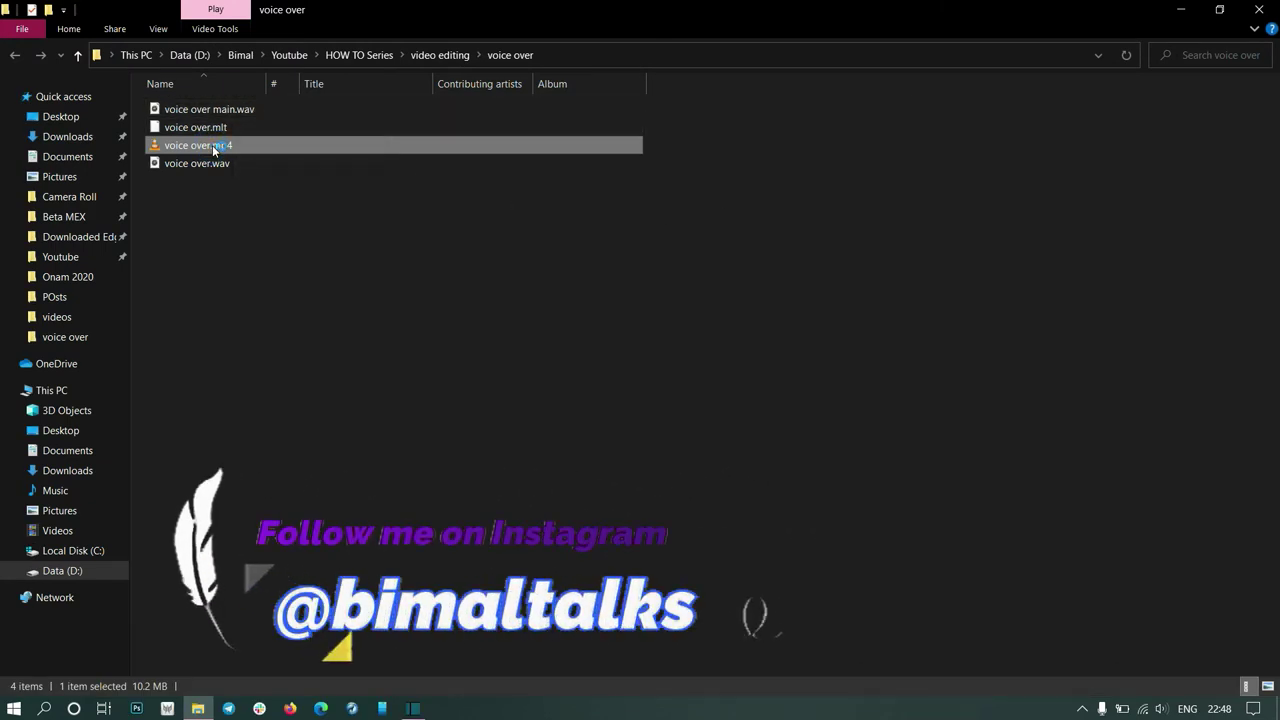
double_click(212, 145)
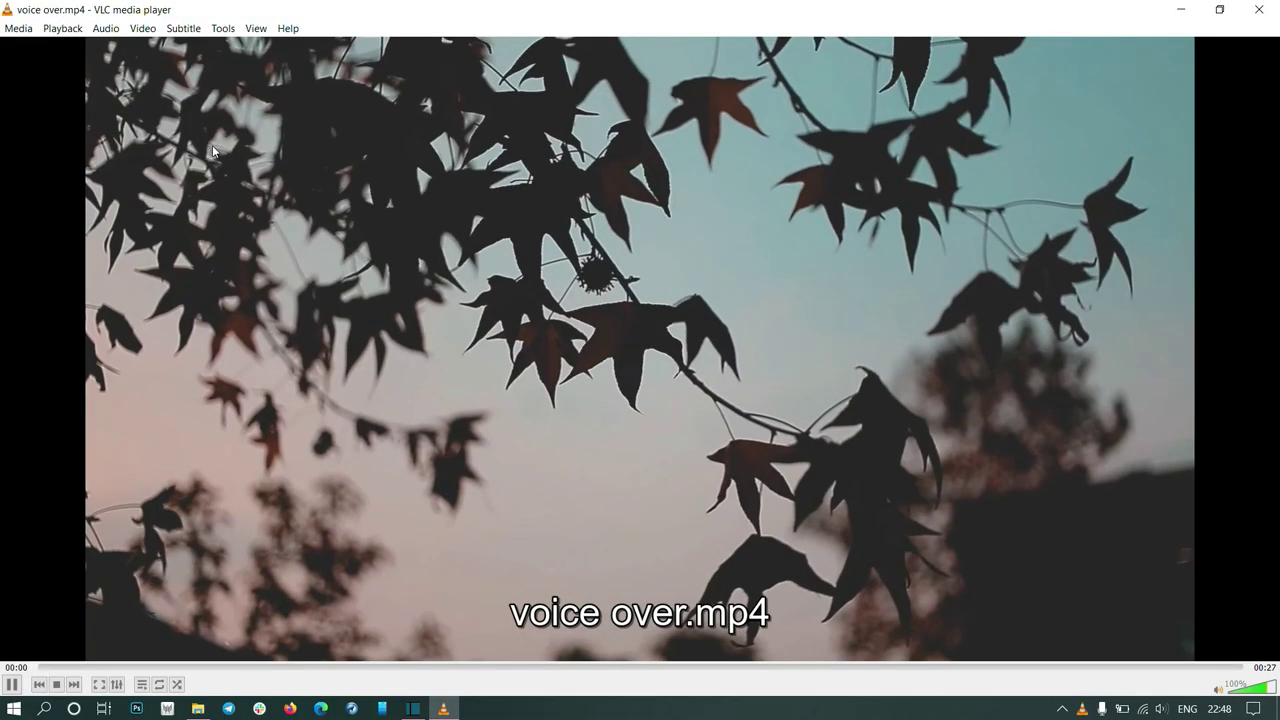